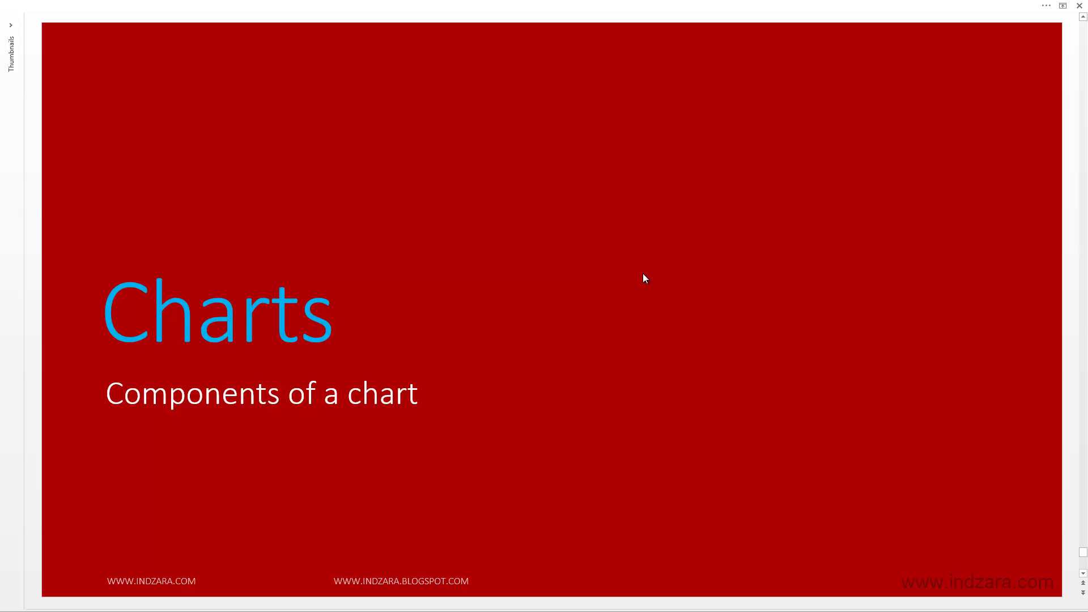
Step: Switch from the PowerPoint 'Charts' title slide to Excel's Report sheet
key("alt+Tab")
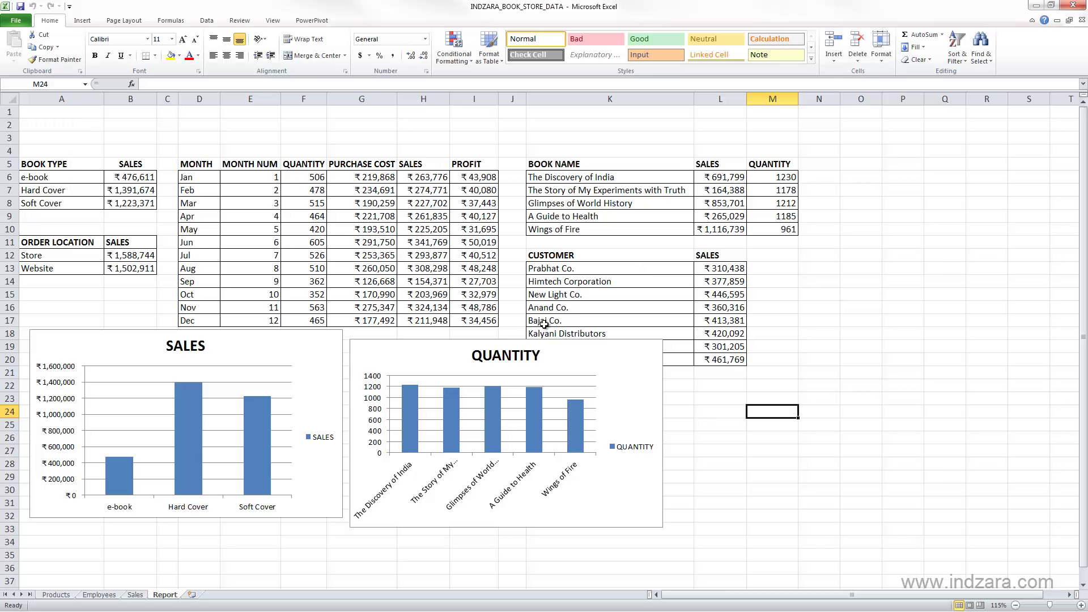
Step: Copy the QUANTITY chart, paste it at cell L22, and line it up beside the original
left_click(419, 347)
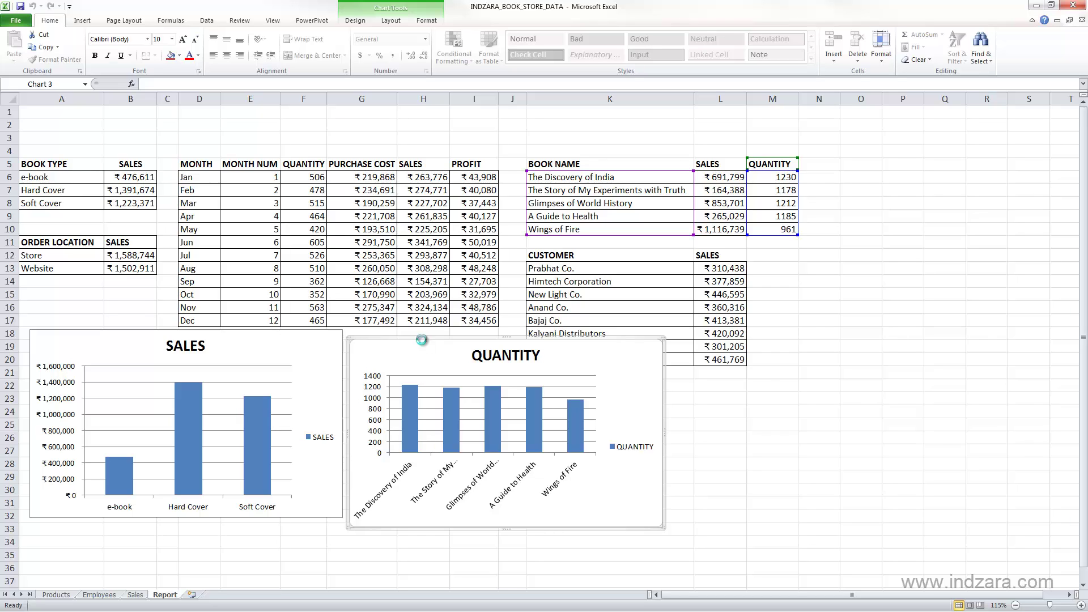
key("ctrl+c")
left_click(713, 386)
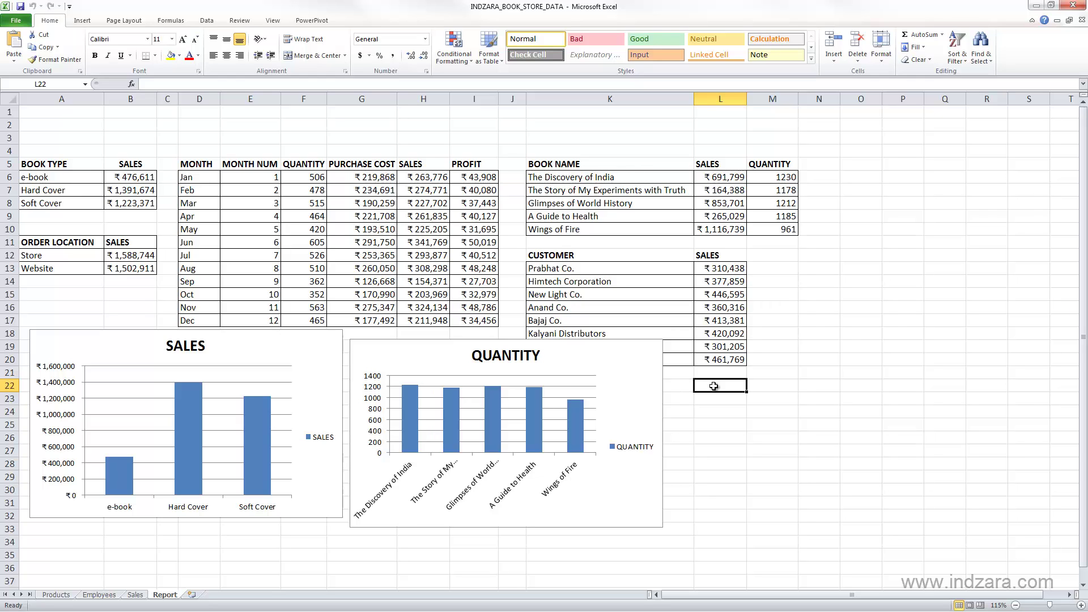
key("ctrl+v")
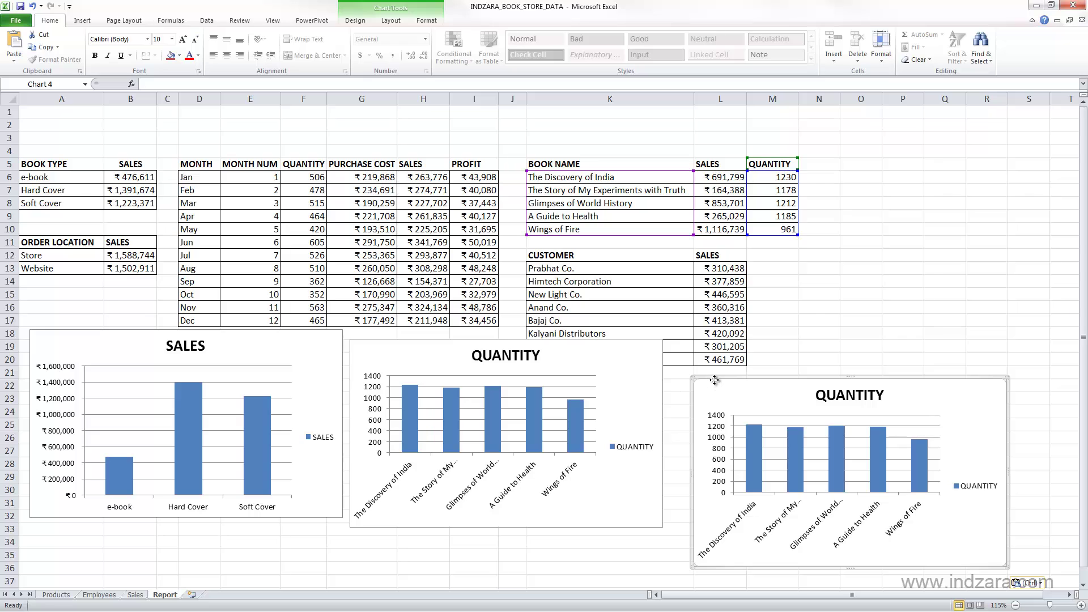
left_click_drag(715, 380, 777, 277)
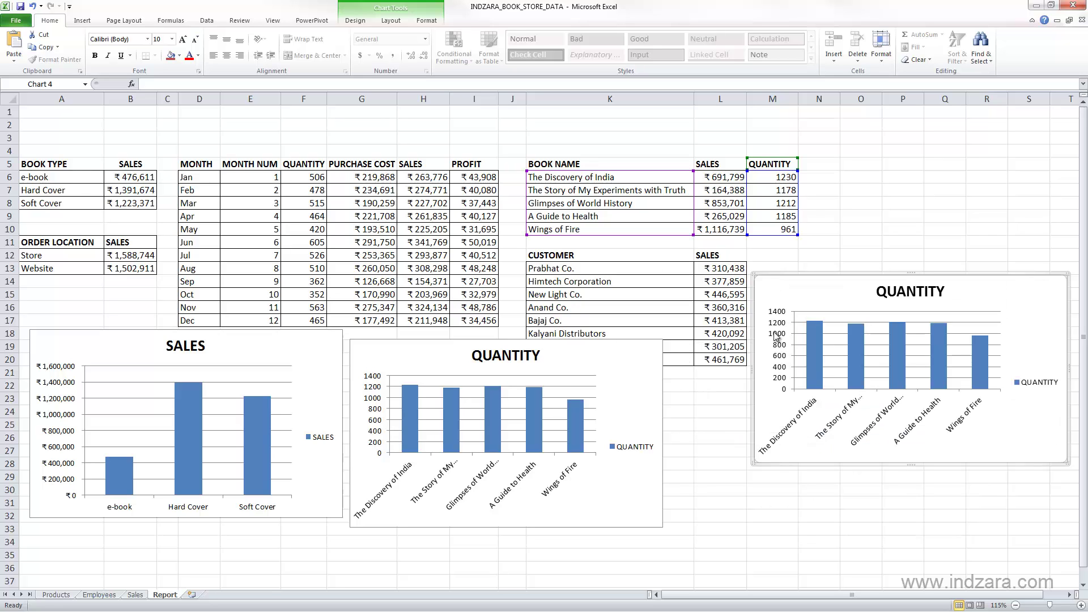
left_click_drag(792, 273, 719, 347)
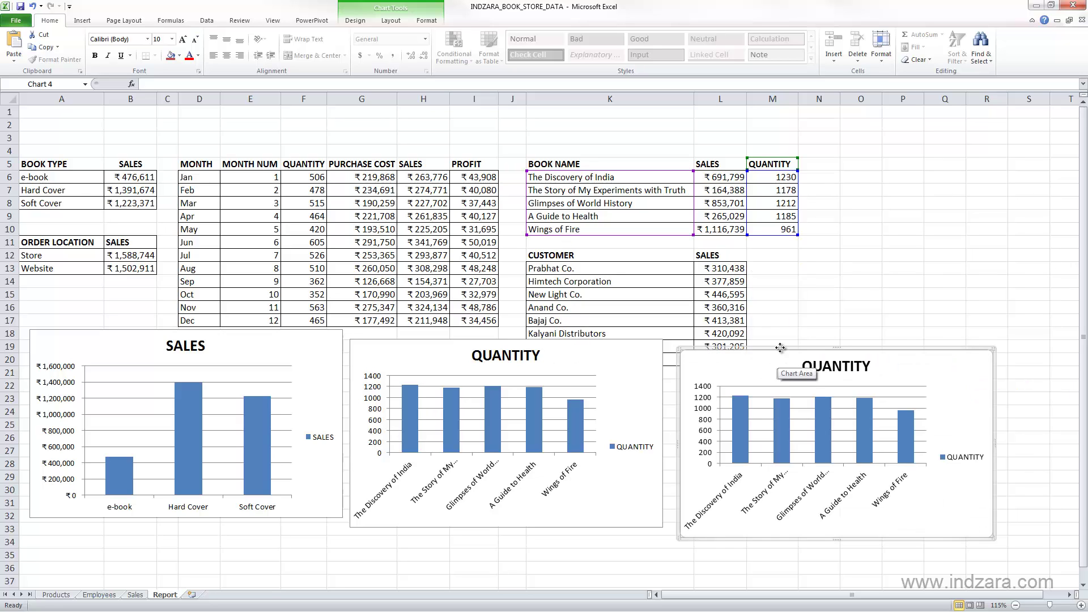
left_click_drag(775, 348, 780, 337)
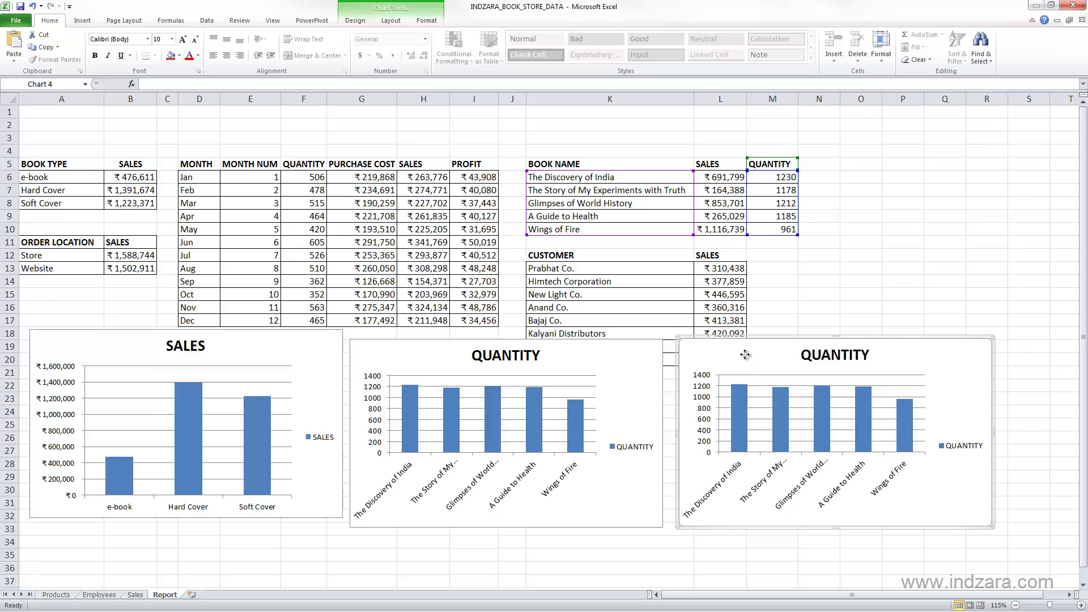
Step: Move the copied QUANTITY chart onto a new chart sheet named Chart1
right_click(745, 357)
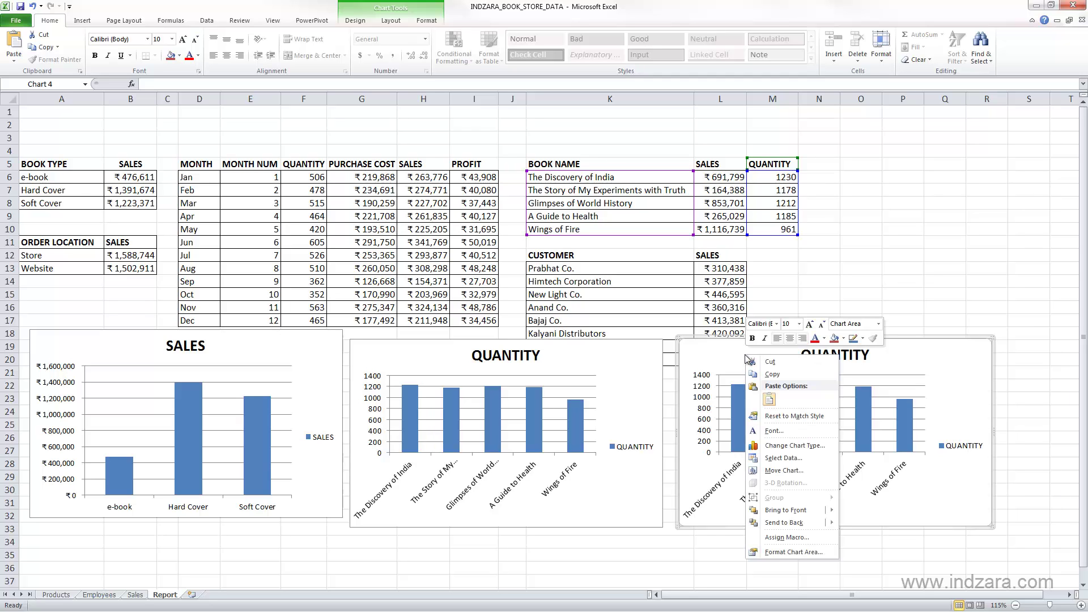
left_click(793, 471)
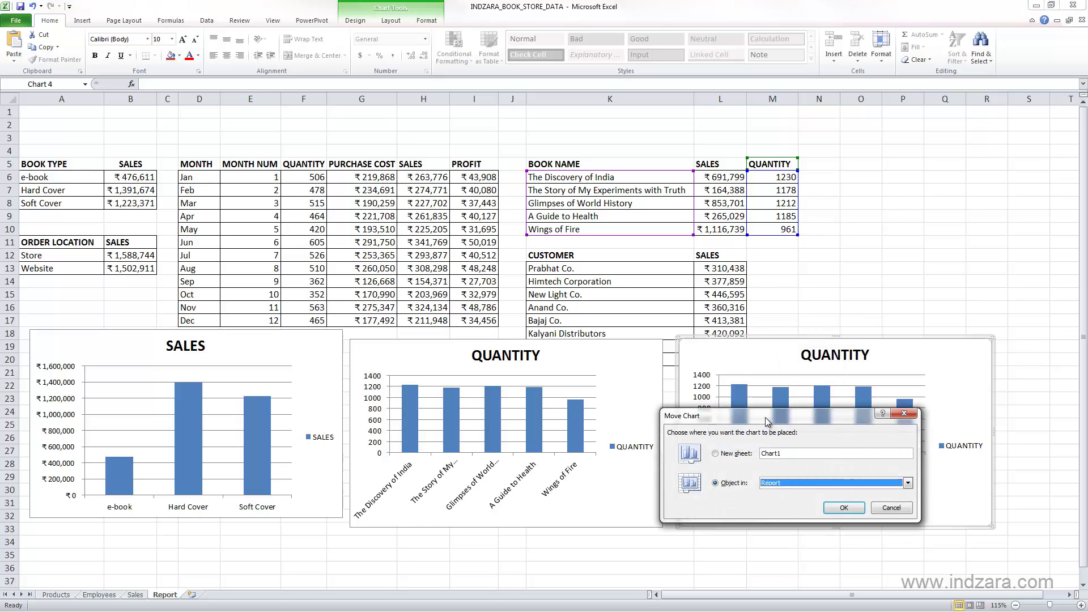
left_click_drag(740, 417, 633, 356)
left_click_drag(553, 245, 506, 195)
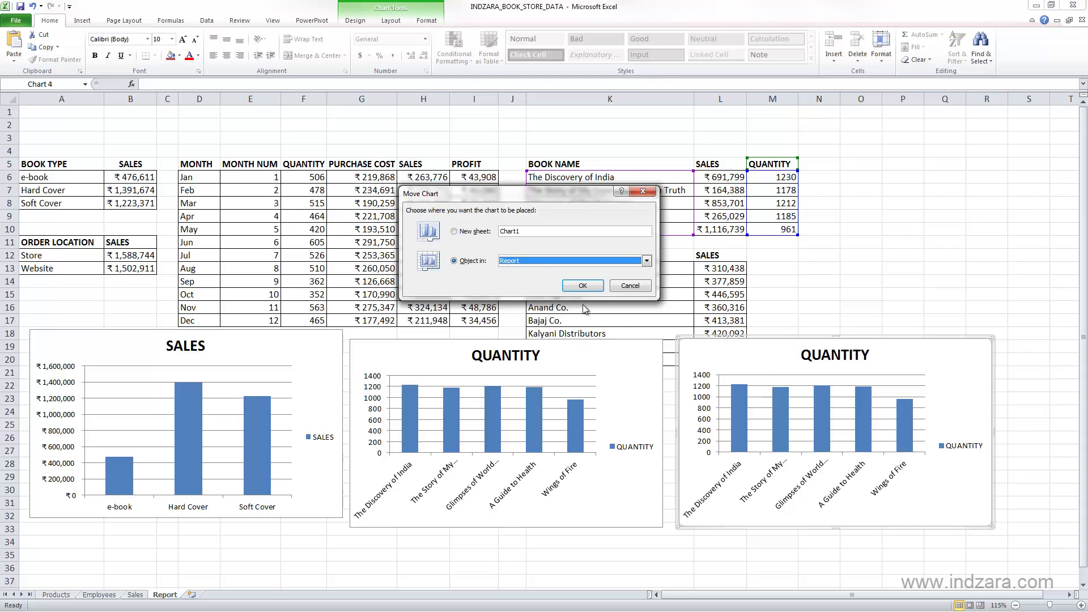
left_click(537, 261)
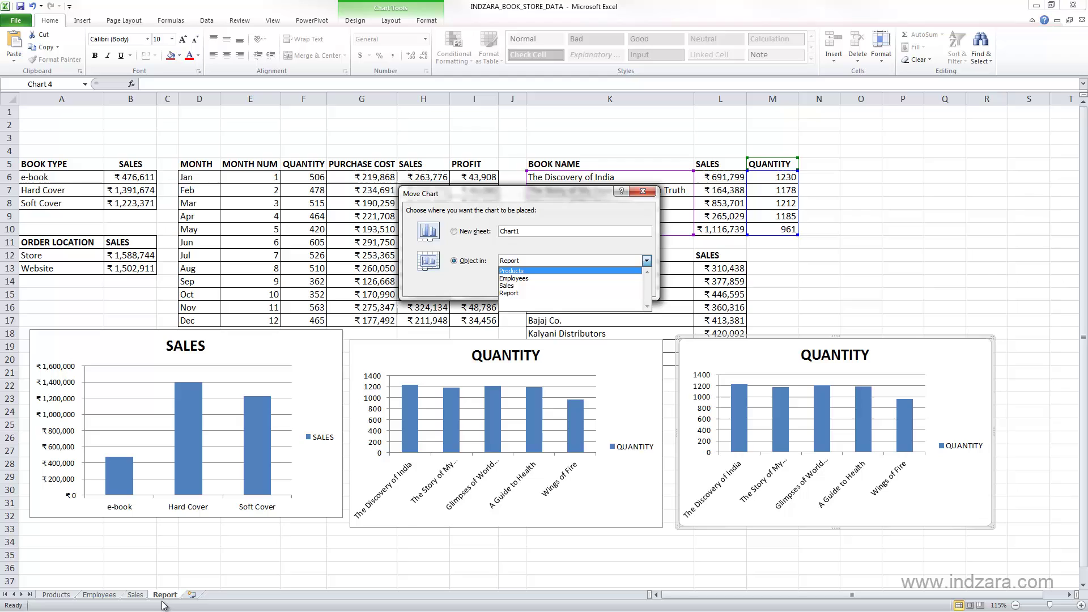
left_click(569, 260)
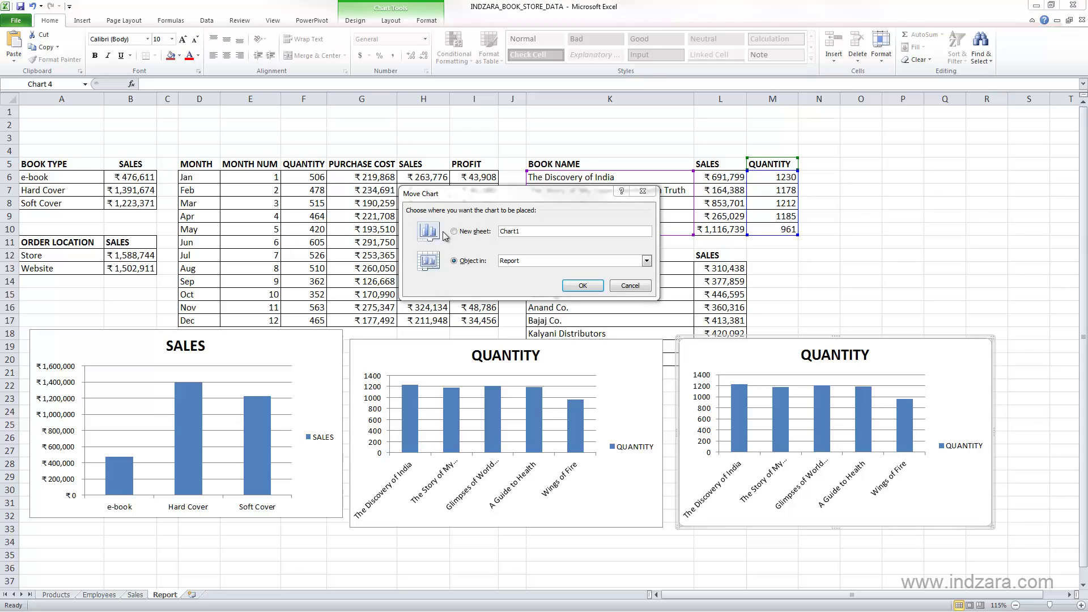
left_click(463, 233)
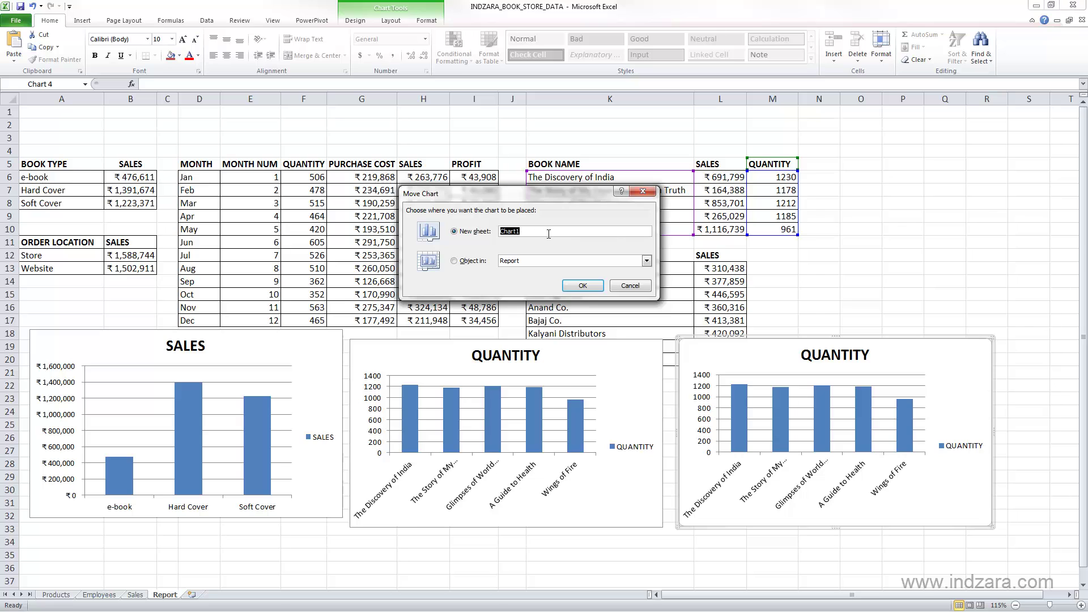
left_click(579, 286)
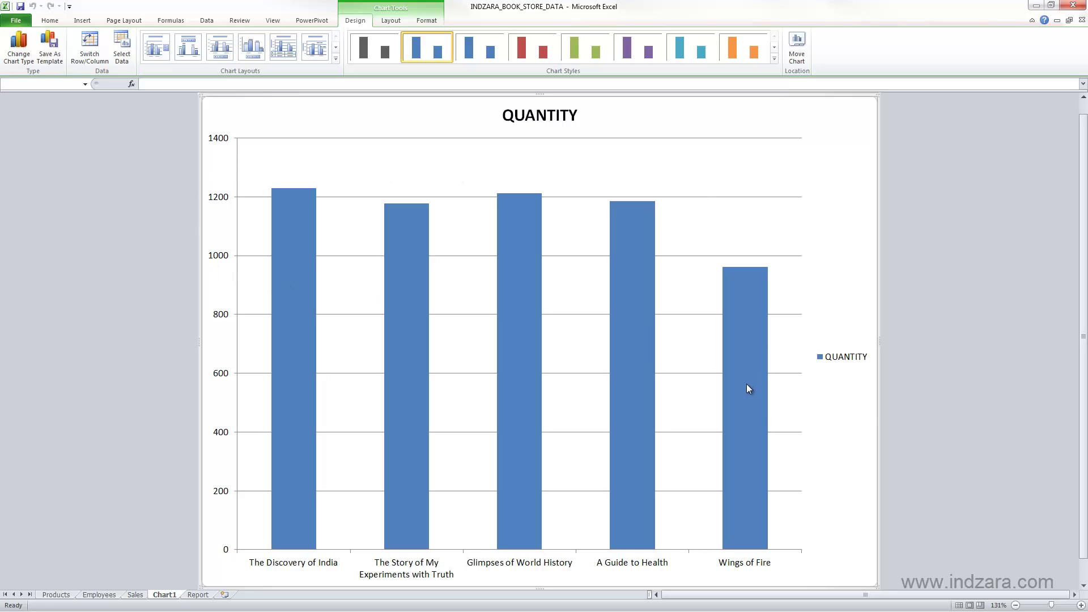
Step: Go back to the Report sheet, now showing only the SALES chart and the original QUANTITY chart
mouse_move(747, 385)
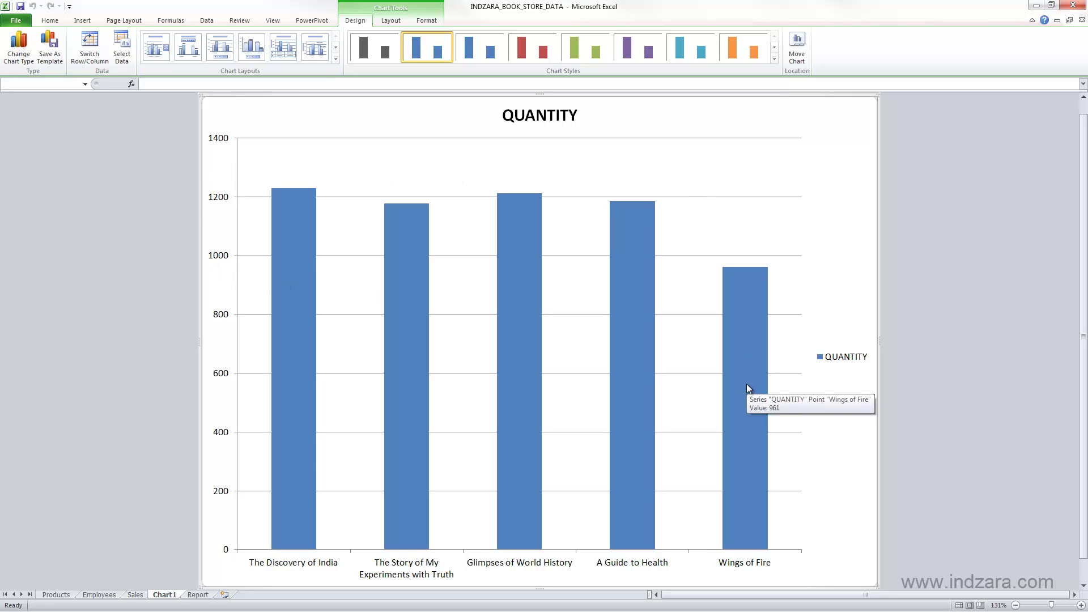
mouse_move(337, 346)
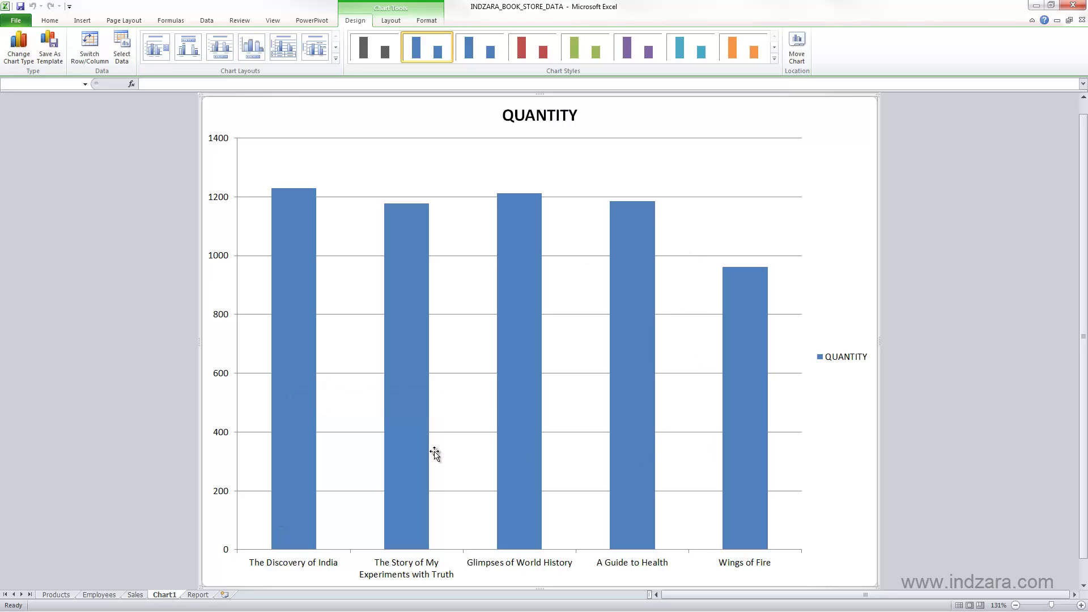
left_click(201, 595)
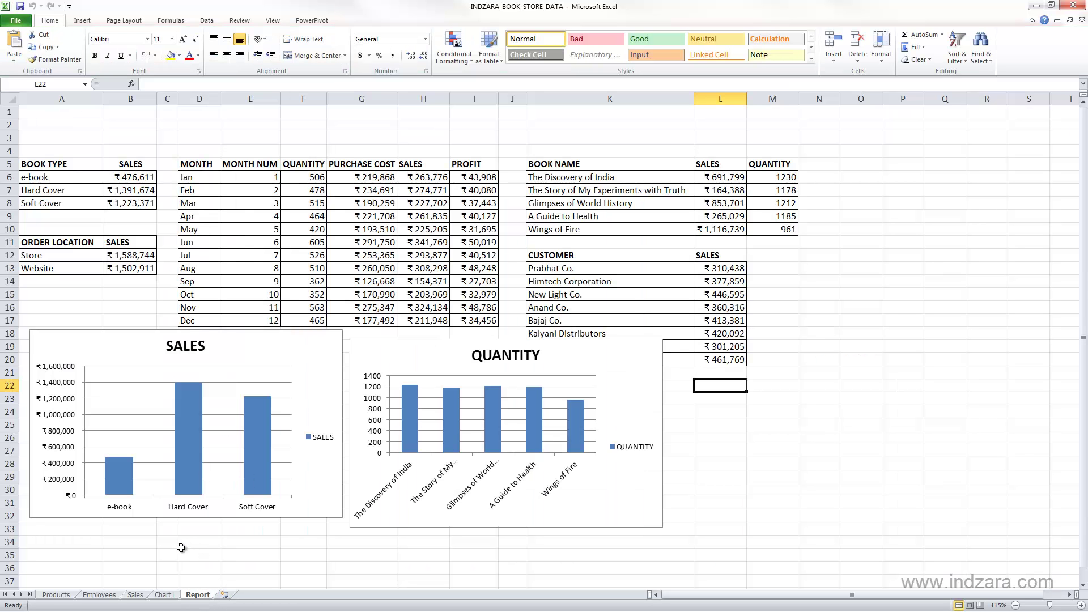
Step: Check the original QUANTITY chart on Report, then return to the full-size chart on Chart1
left_click(169, 595)
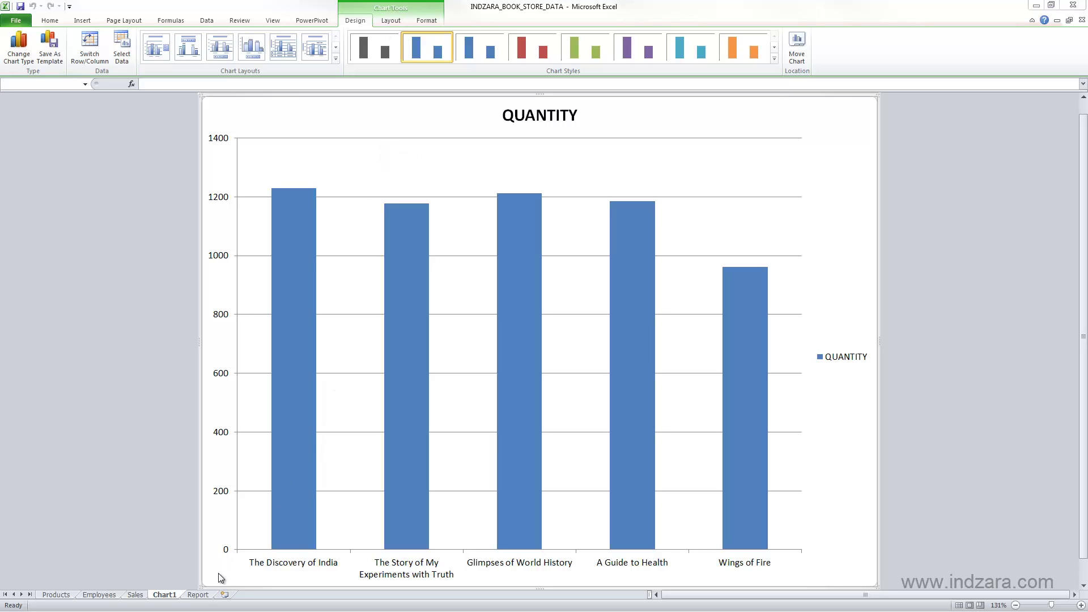
left_click(197, 595)
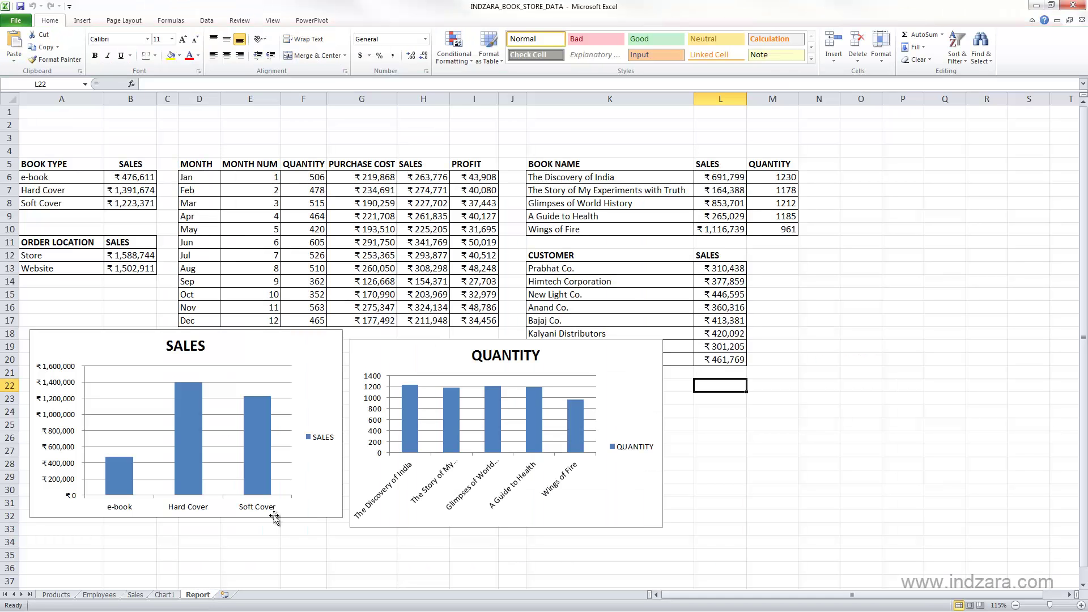
left_click(365, 343)
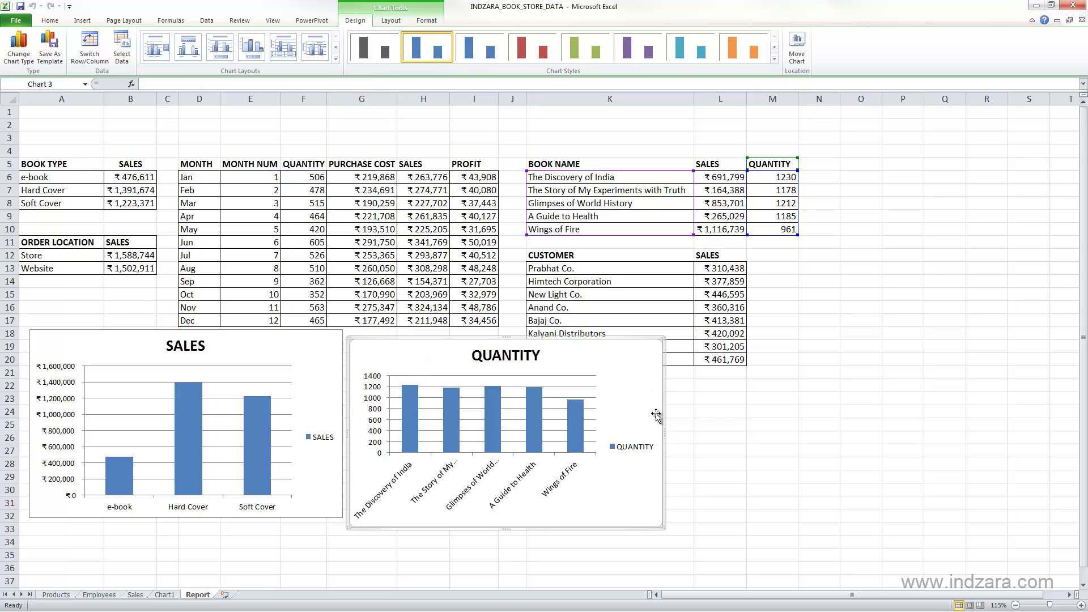
left_click(708, 403)
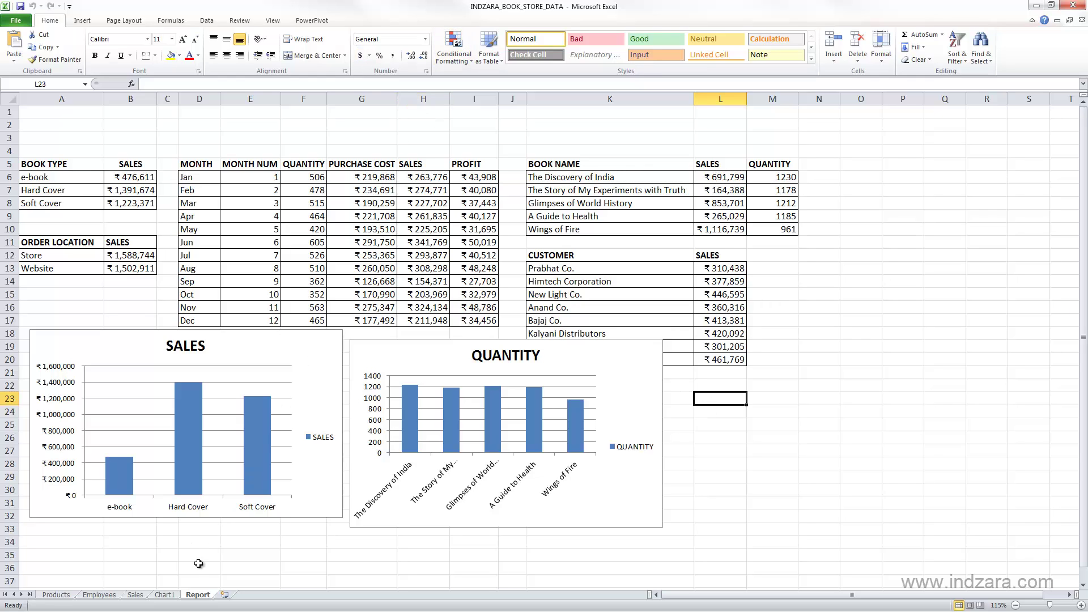
left_click(165, 594)
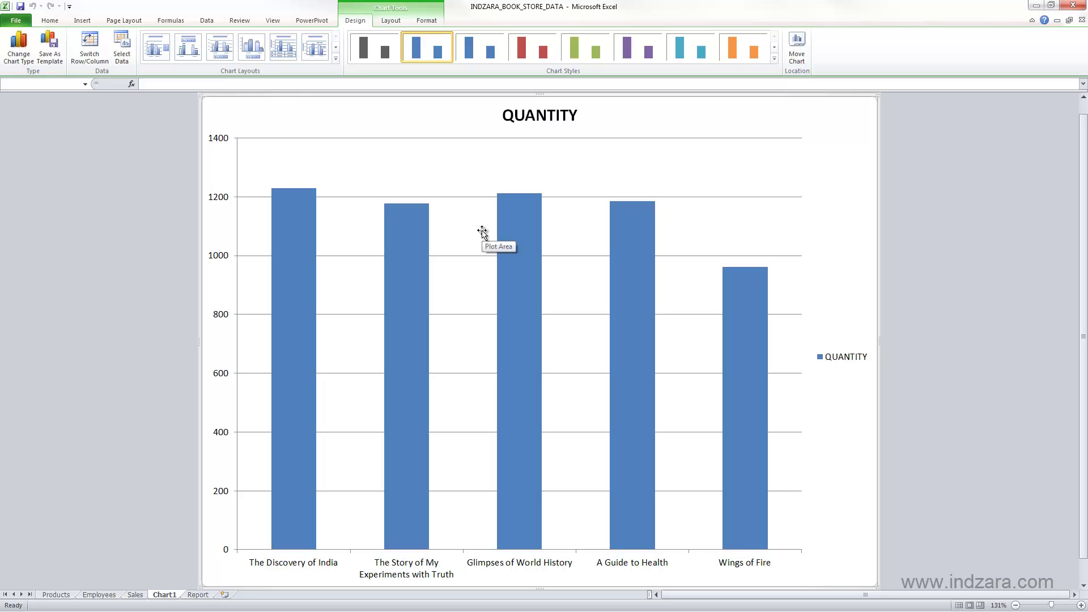
Step: Place the bold QUANTITY chart title above the chart, centred over the columns
left_click(392, 22)
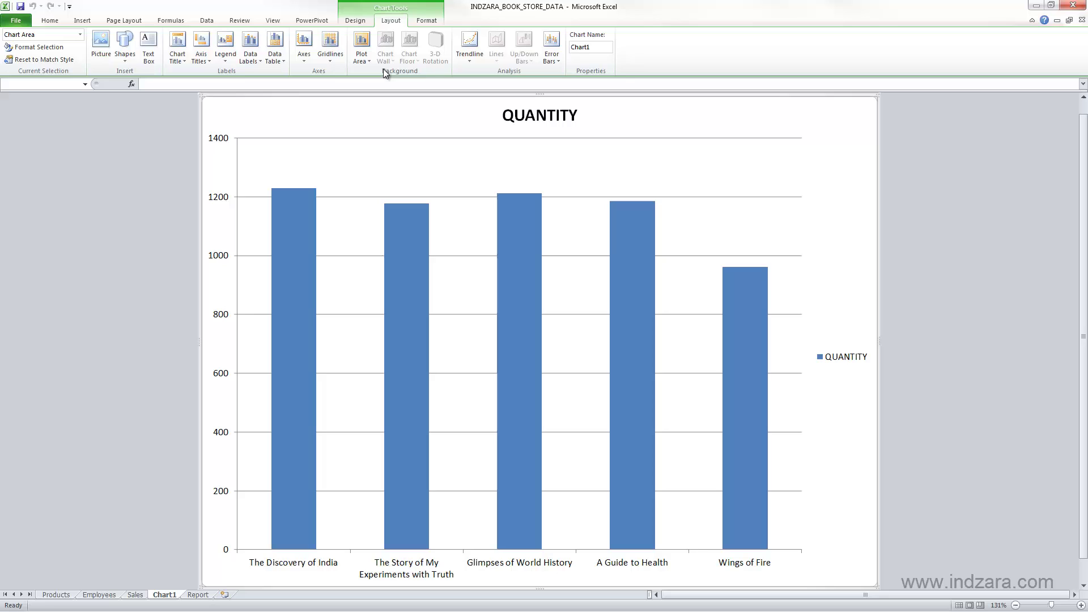
left_click(514, 109)
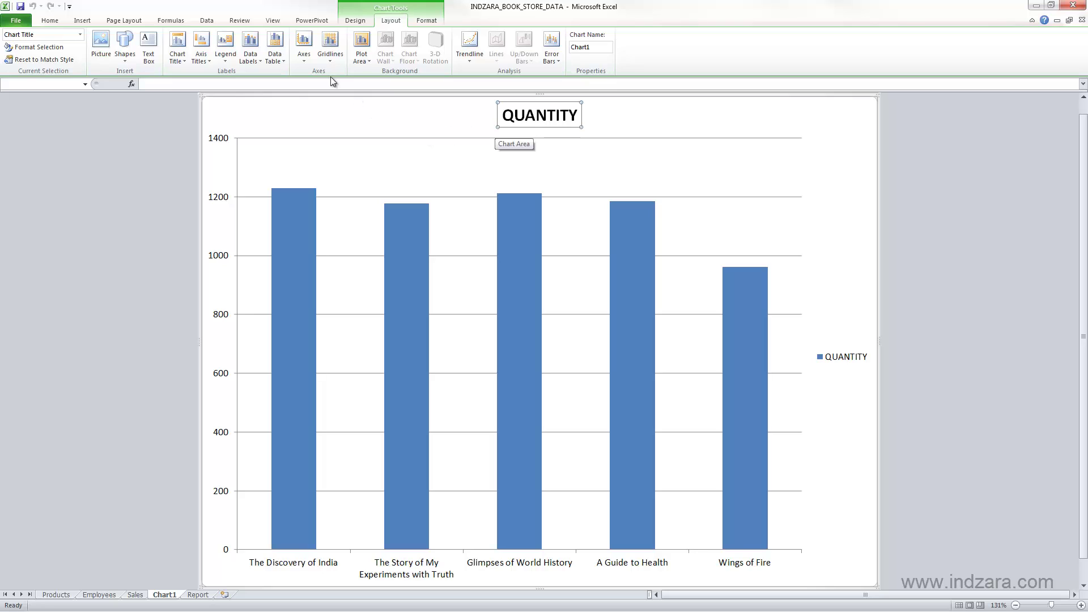
left_click(183, 59)
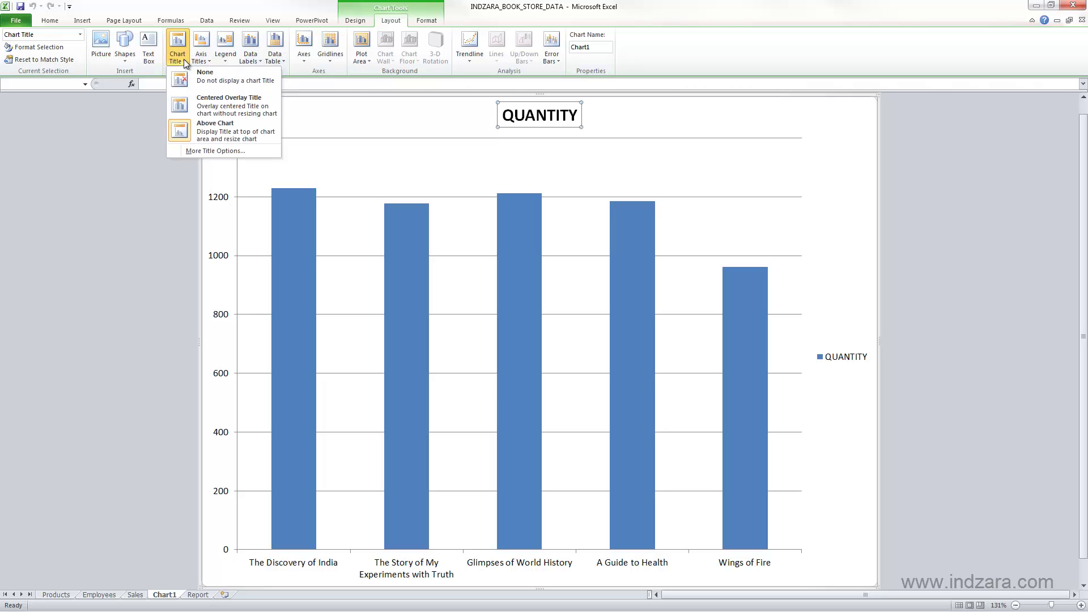
left_click(223, 112)
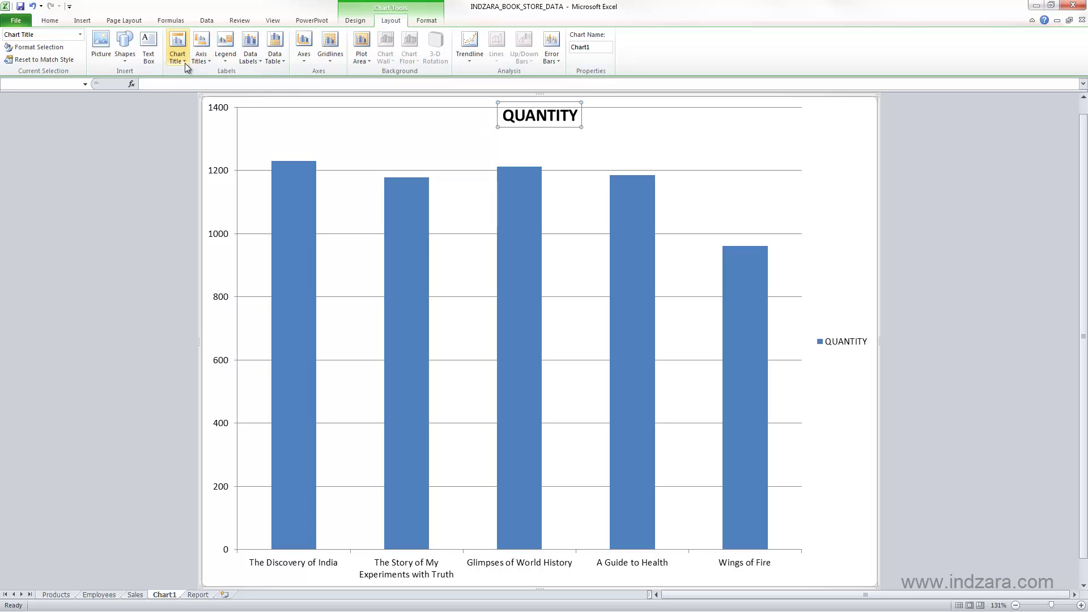
left_click(178, 53)
left_click(216, 130)
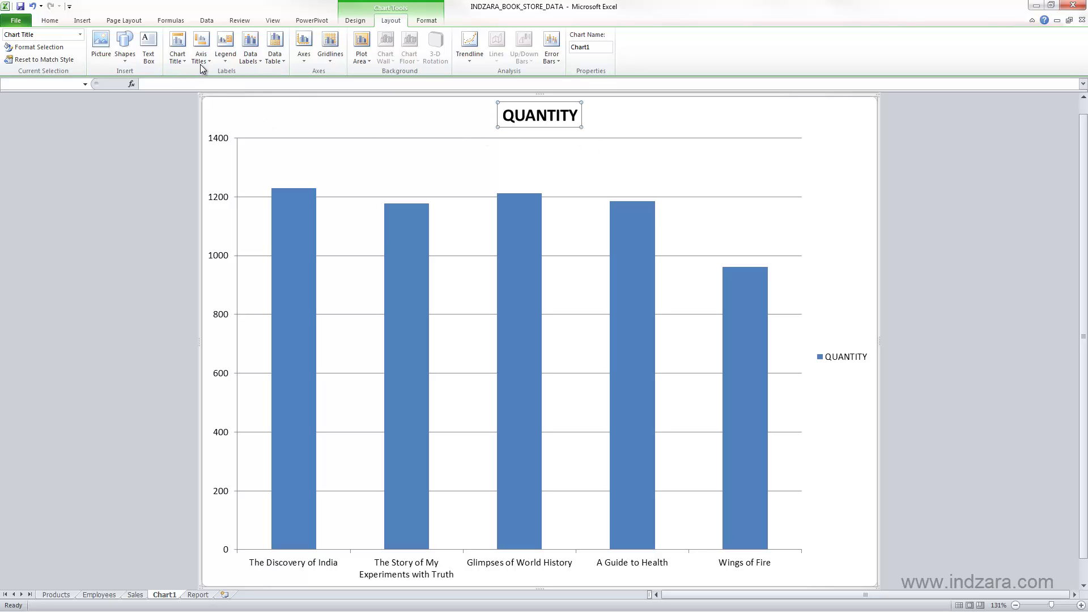
left_click(182, 62)
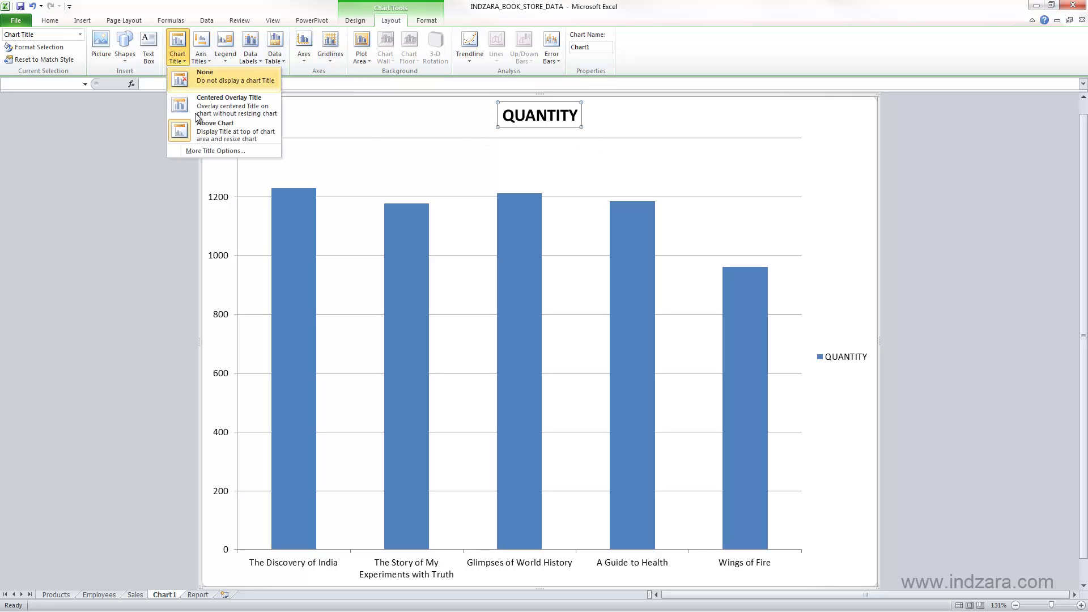
left_click(230, 152)
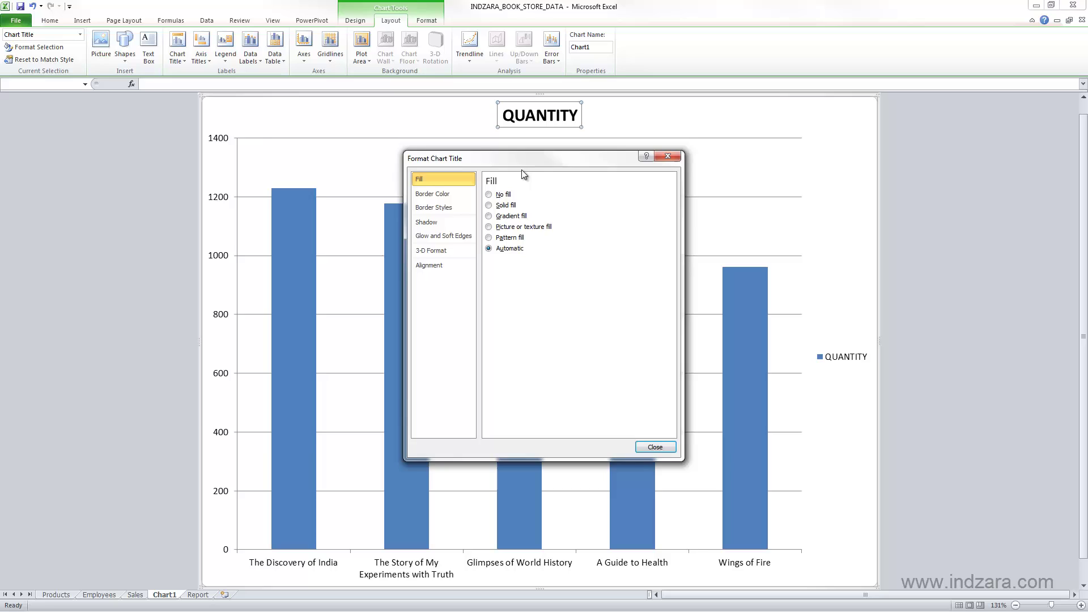
left_click_drag(522, 164, 163, 107)
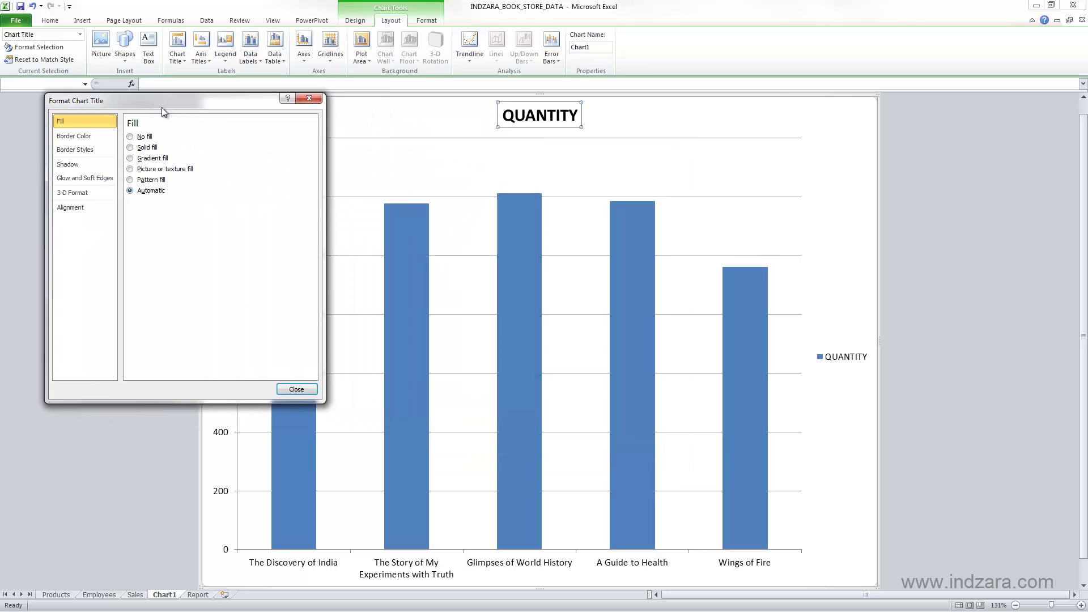
left_click(145, 147)
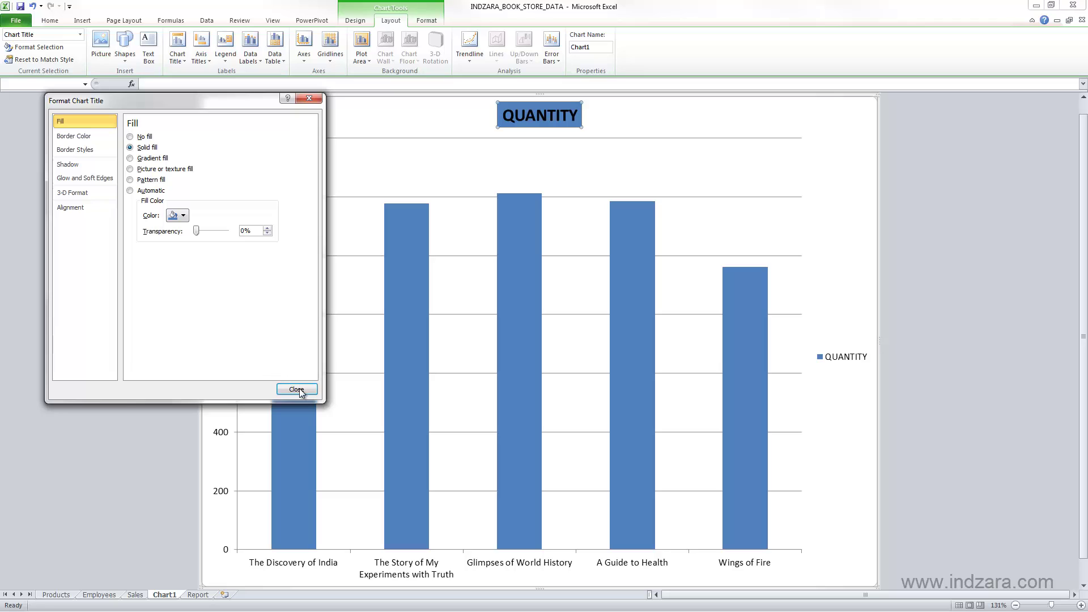
left_click(311, 100)
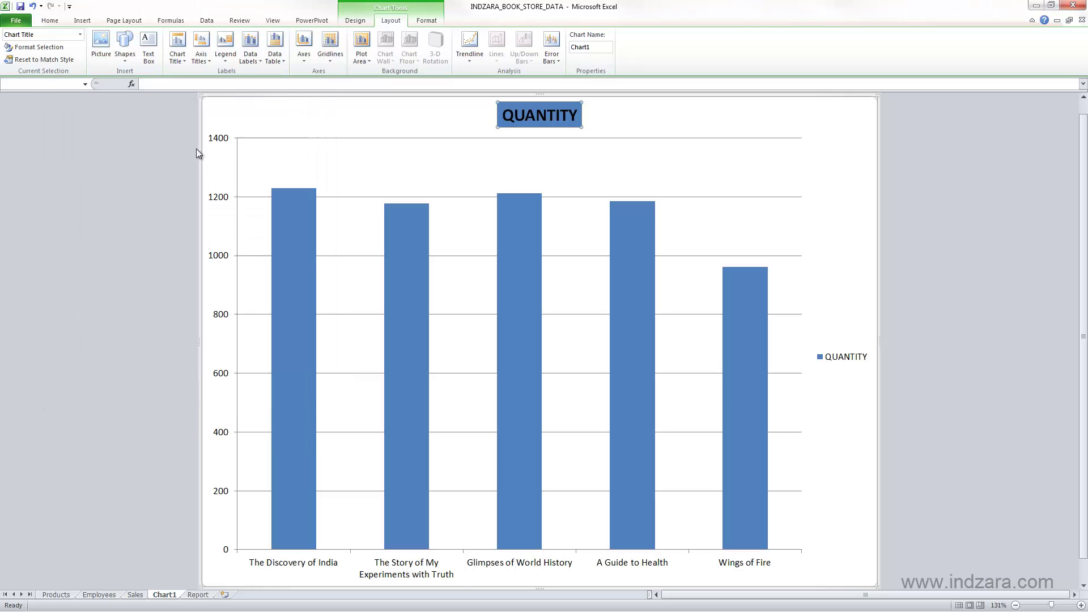
left_click(172, 152)
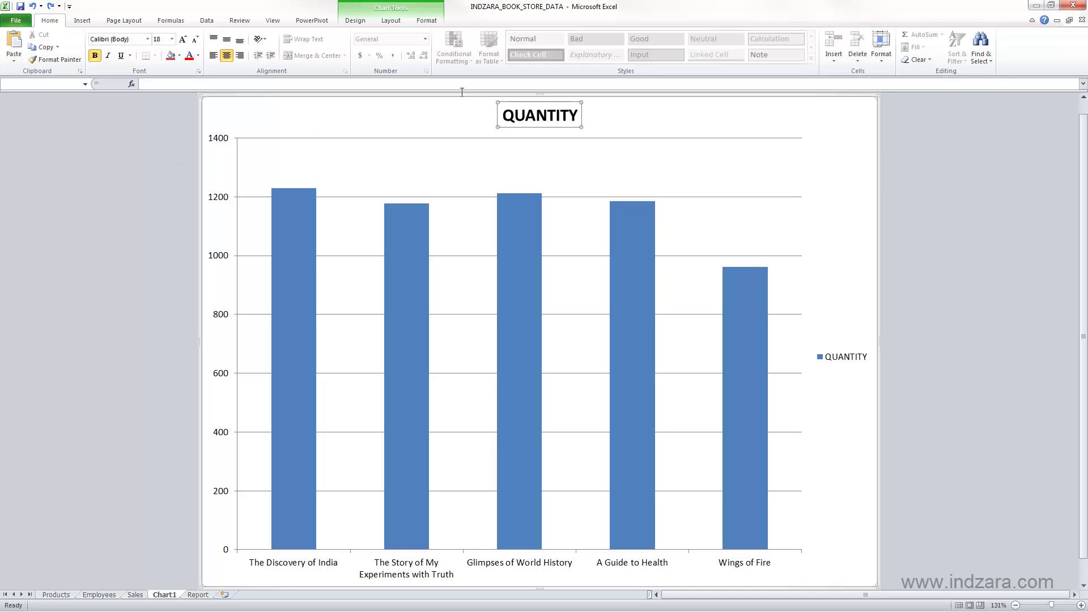
Step: Bring back the chart Layout tools and look over the Axis Titles options without choosing one
left_click(387, 20)
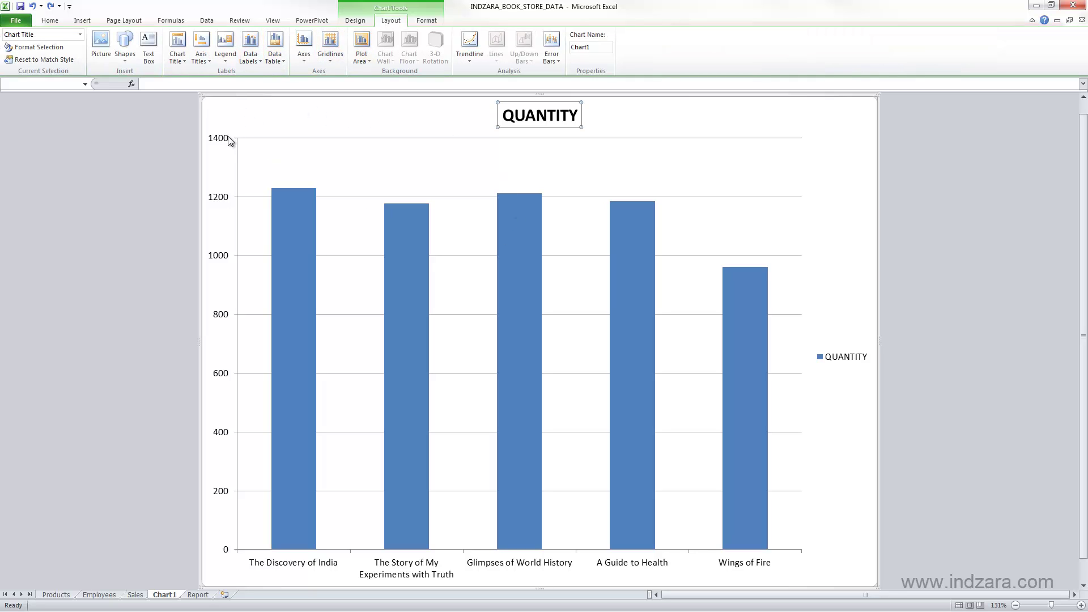
left_click(210, 59)
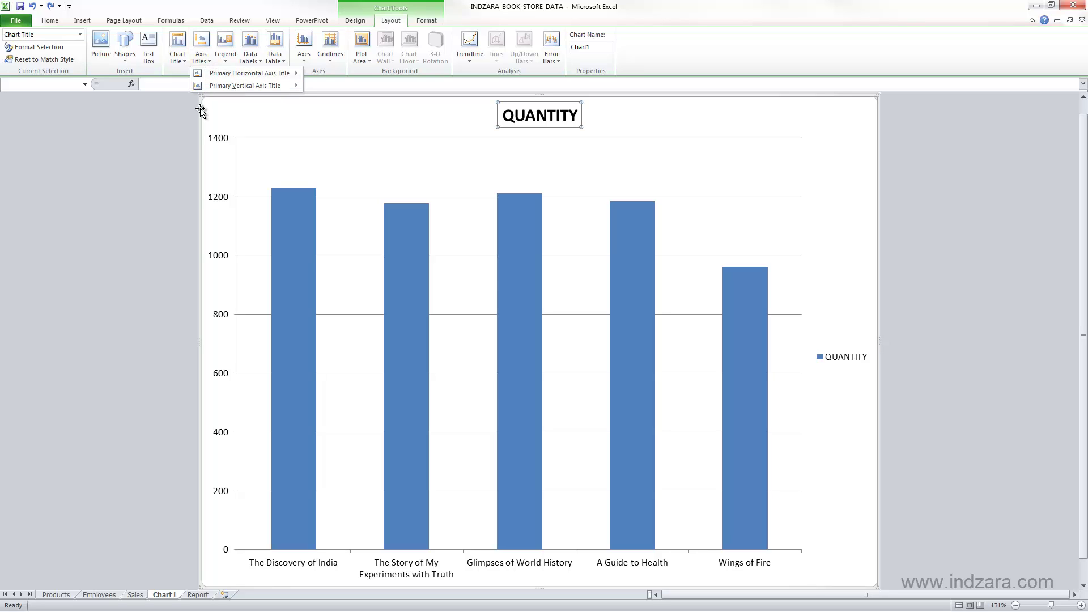
left_click(288, 116)
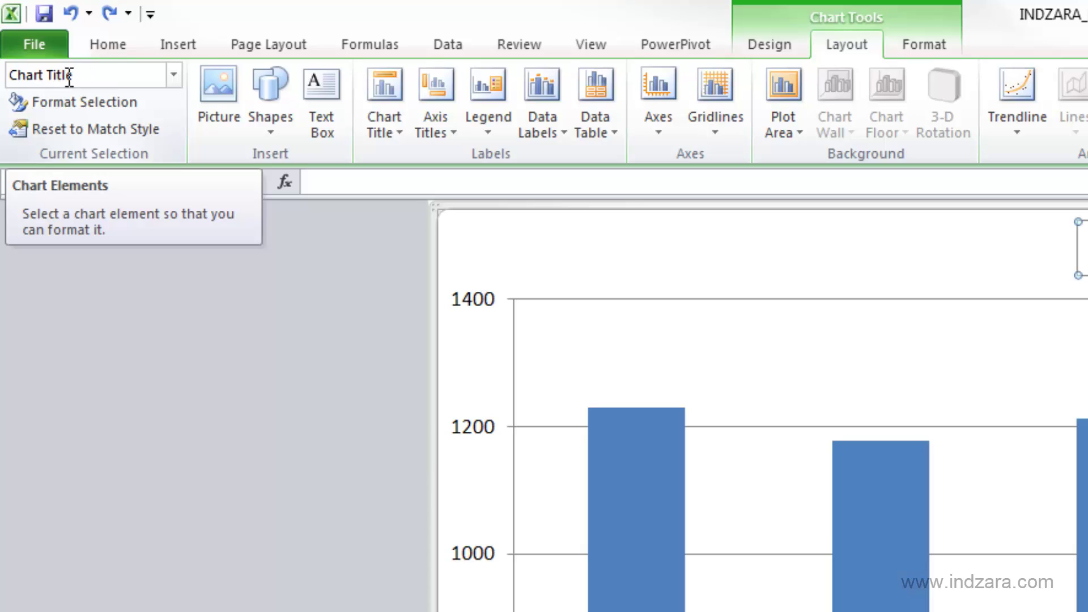
Step: Select the vertical value axis and show the Primary Vertical Axis Title placement choices
left_click(485, 432)
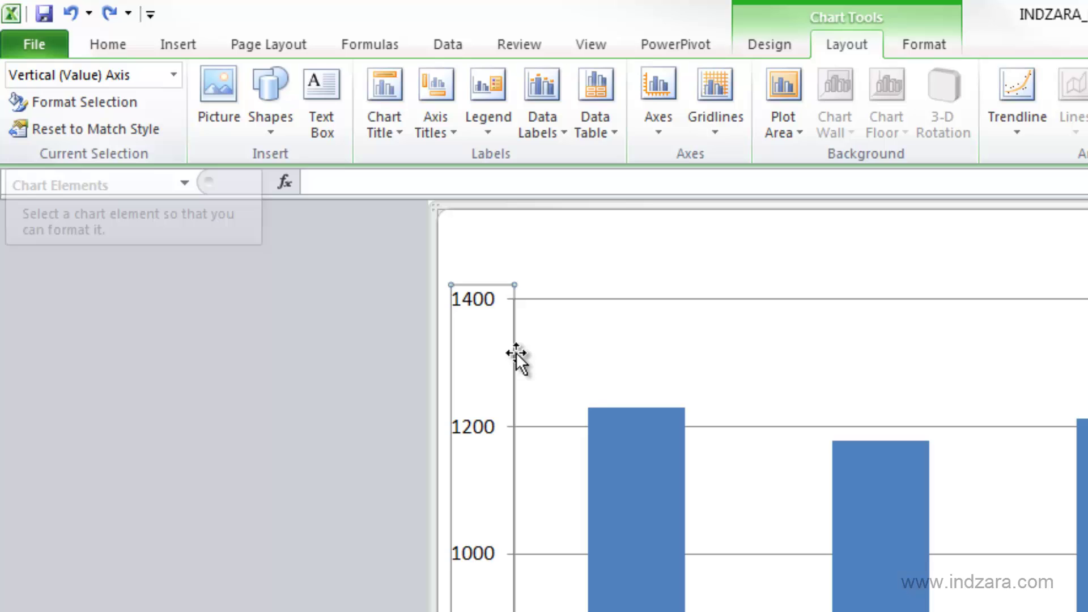
left_click(448, 134)
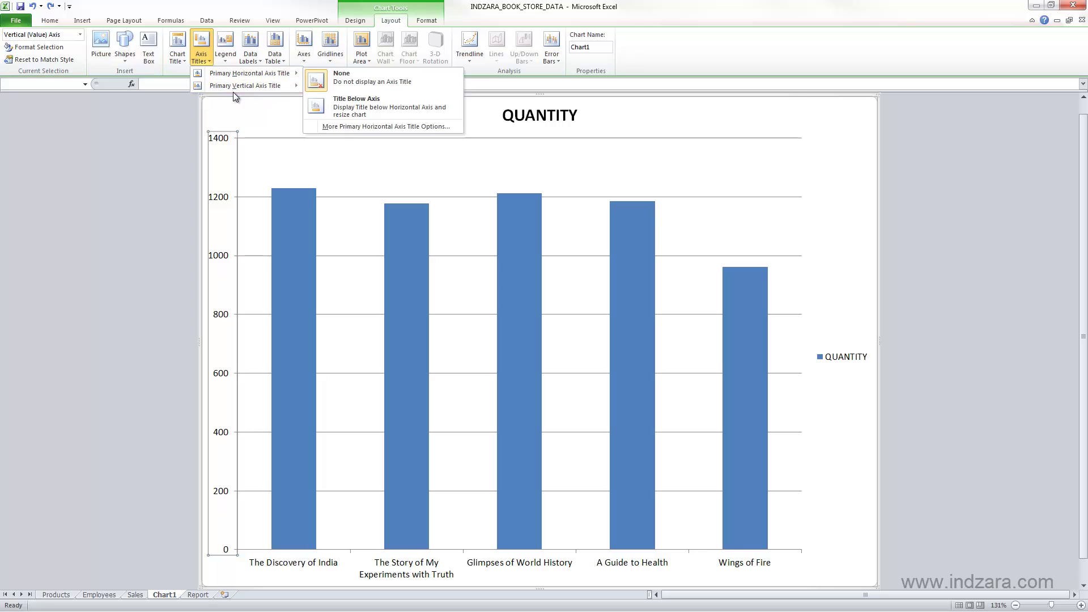
mouse_move(237, 88)
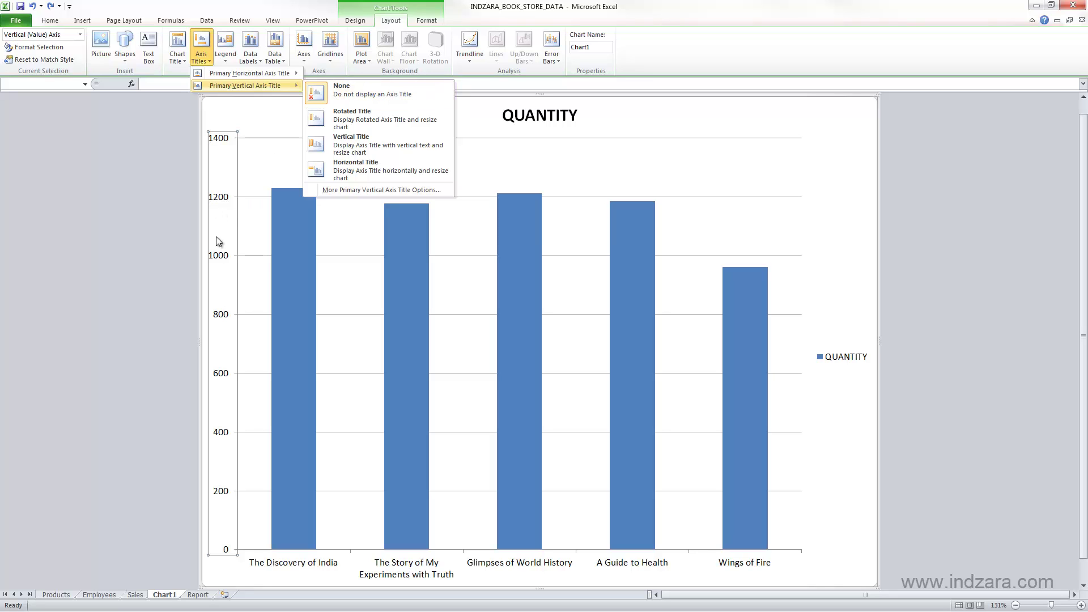
Step: Add a rotated '# of Books' title beside the vertical value axis
left_click(359, 124)
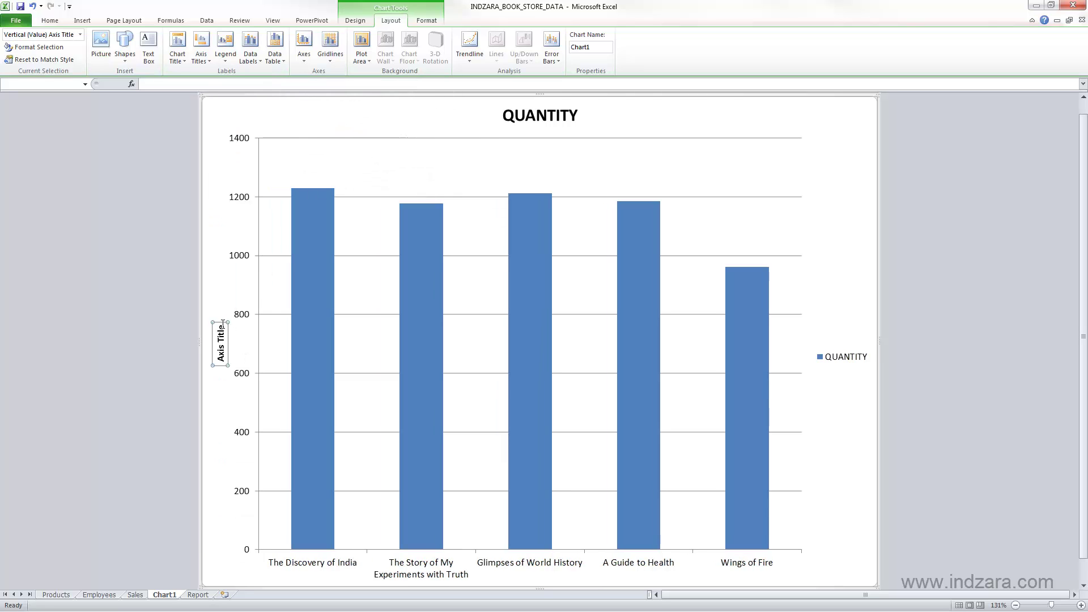
left_click(205, 56)
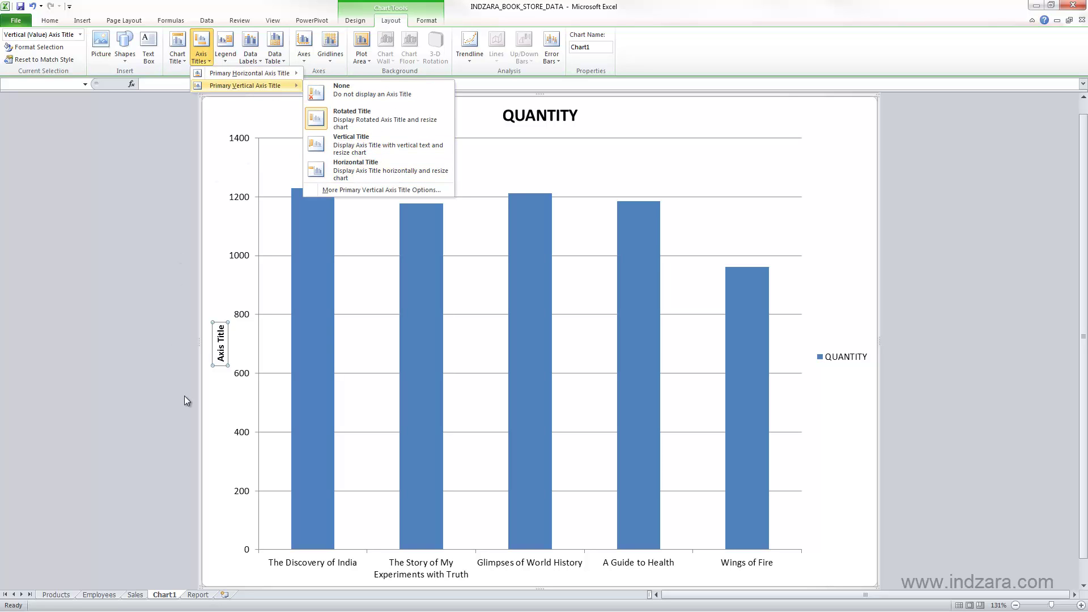
left_click(219, 361)
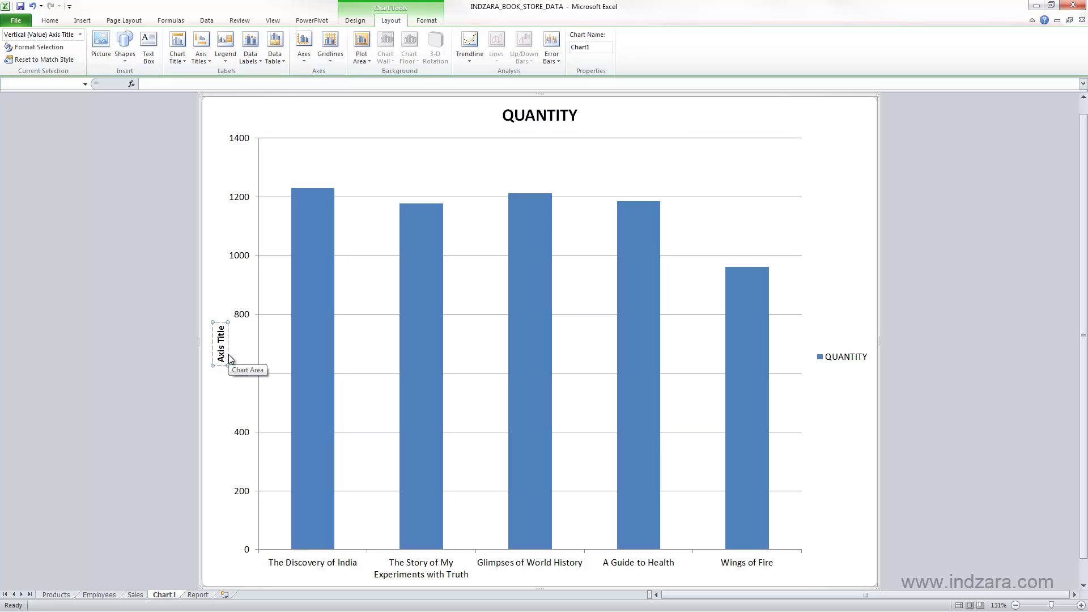
triple_click(229, 355)
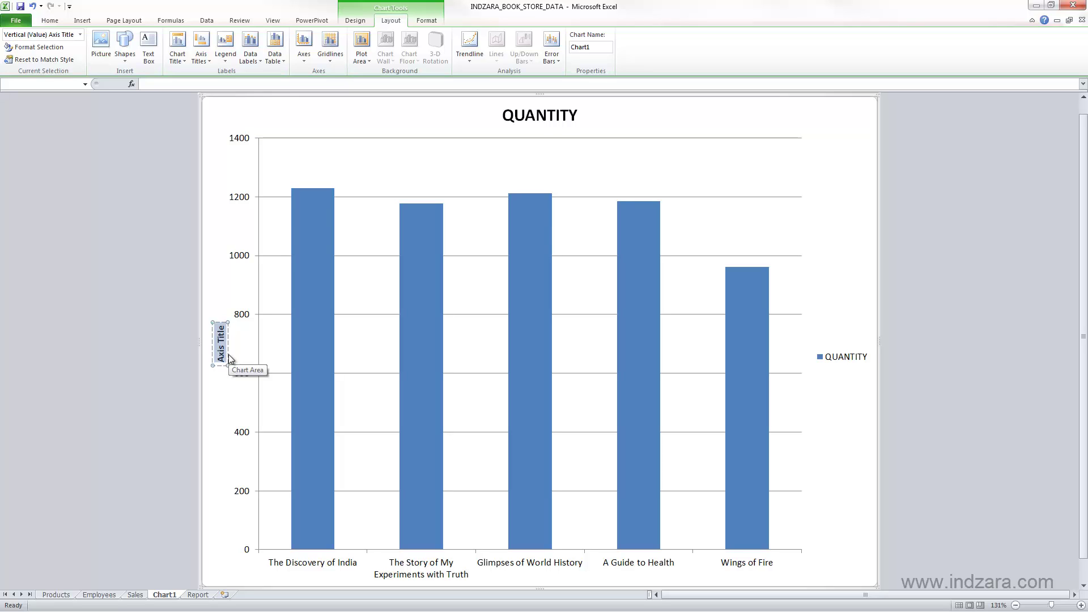
type("# of Books")
left_click(226, 404)
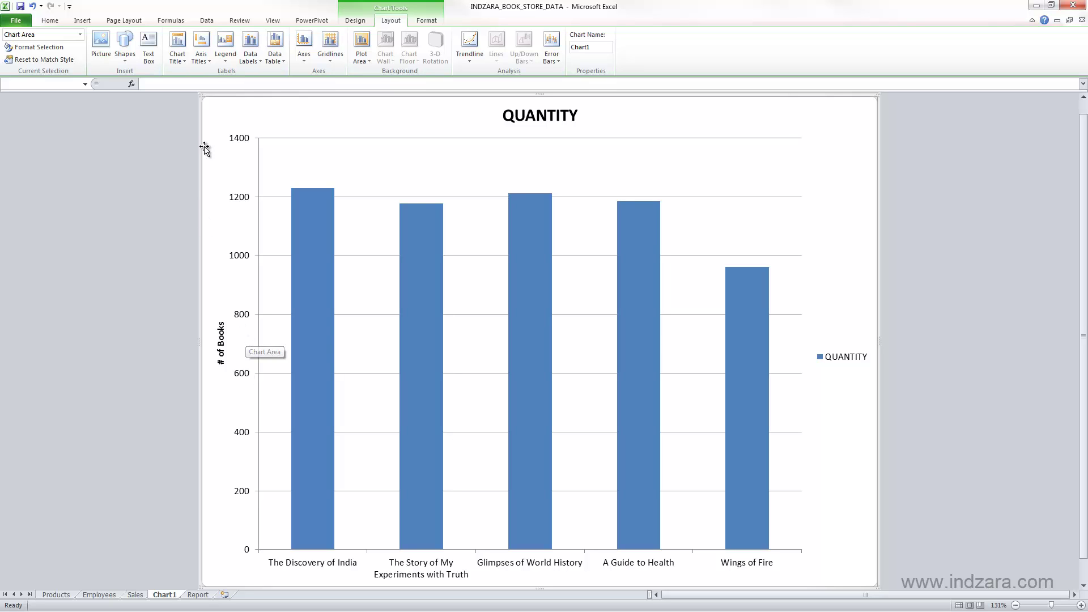
Step: Add a 'Book Name' title below the horizontal category axis
left_click(207, 60)
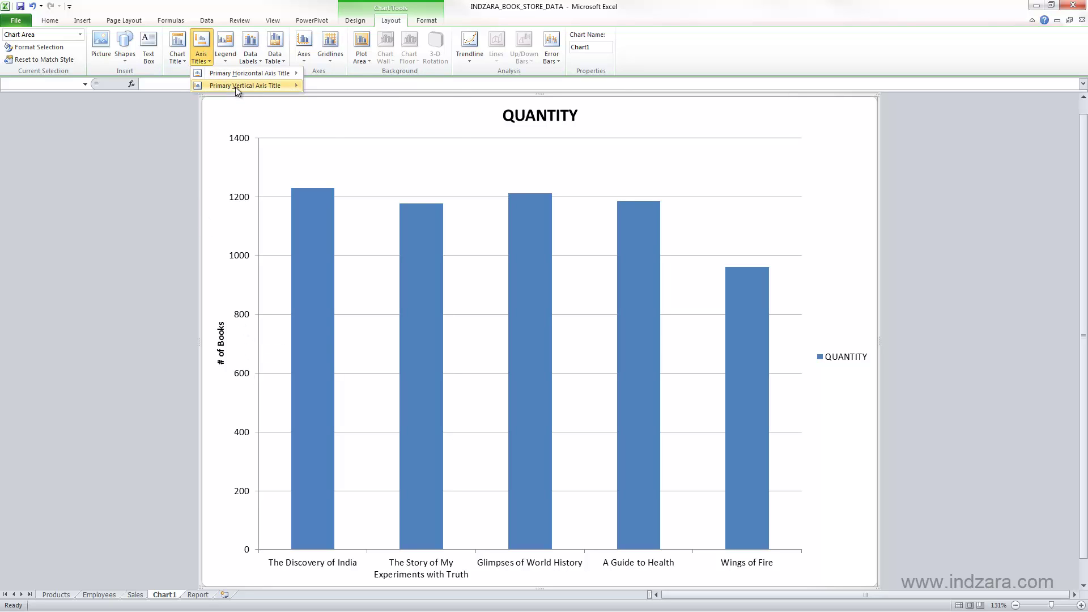
mouse_move(236, 87)
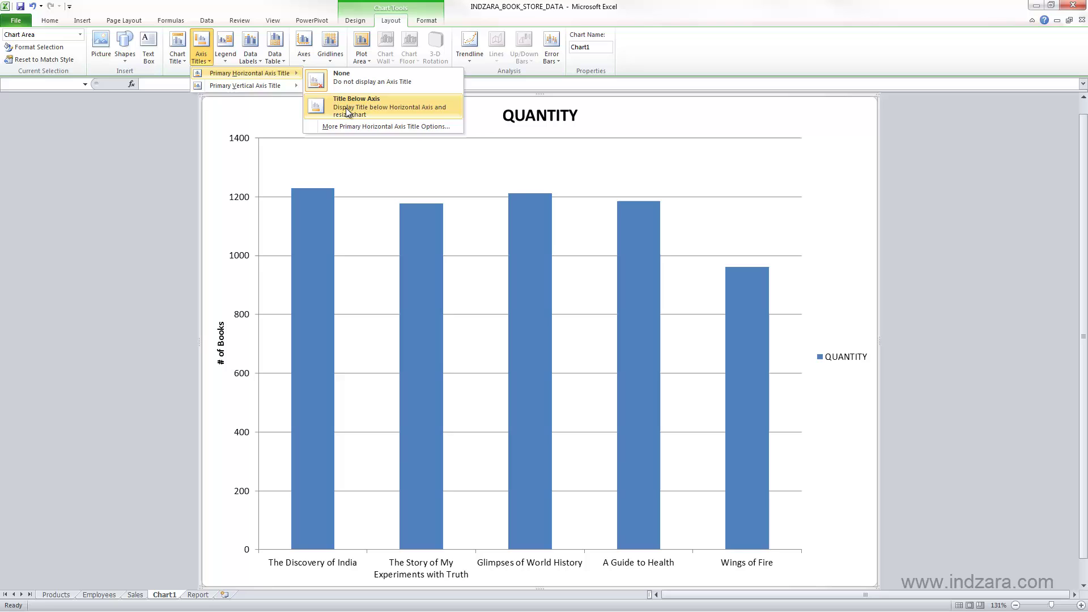
left_click(1027, 359)
scroll(1026, 360, "down", 1)
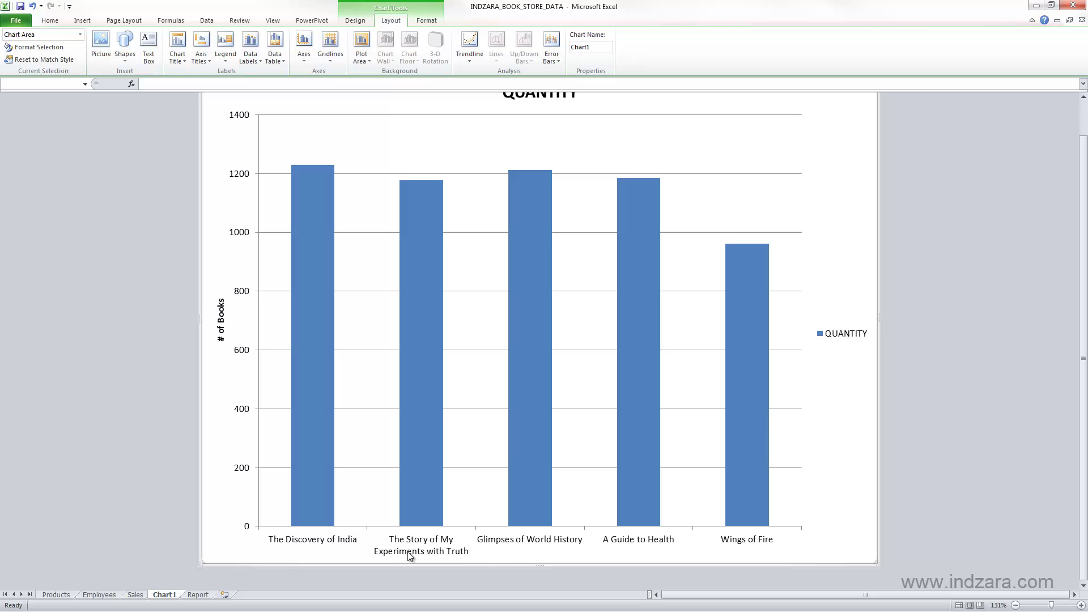
left_click(207, 60)
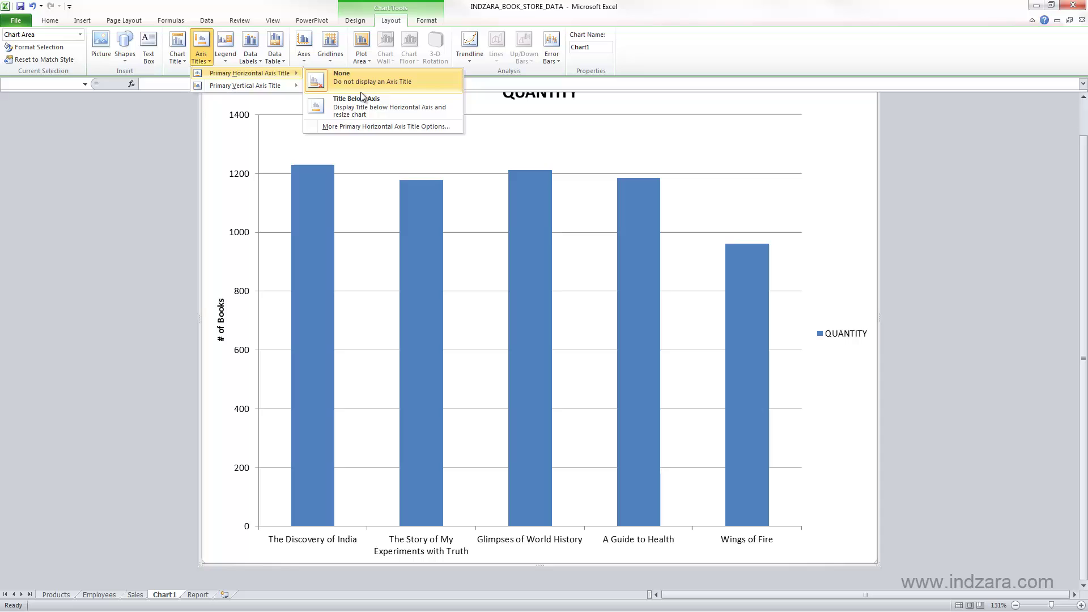
left_click(365, 107)
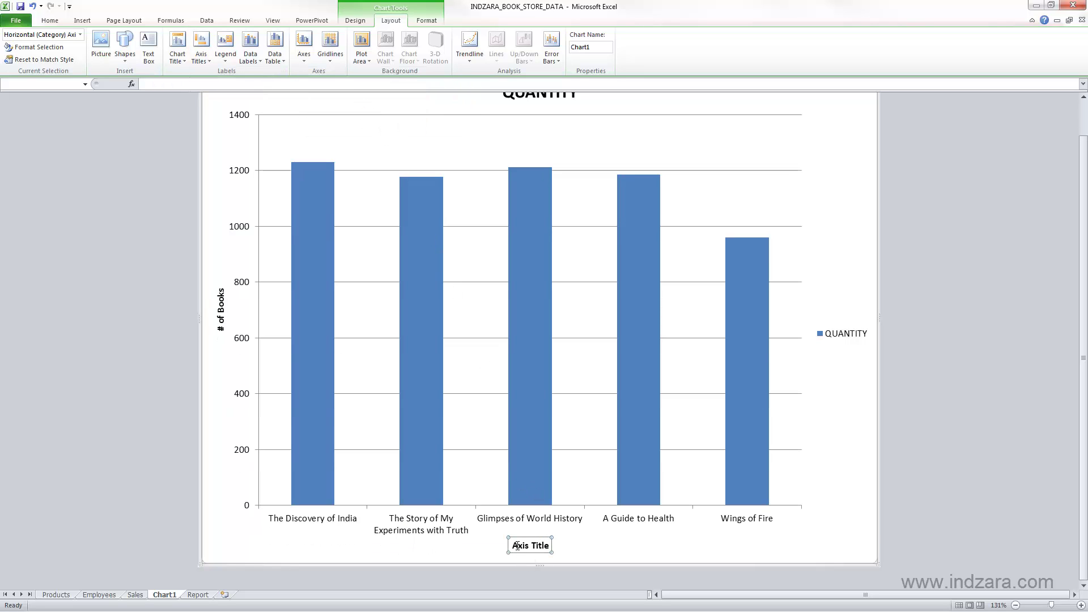
left_click_drag(513, 546, 551, 549)
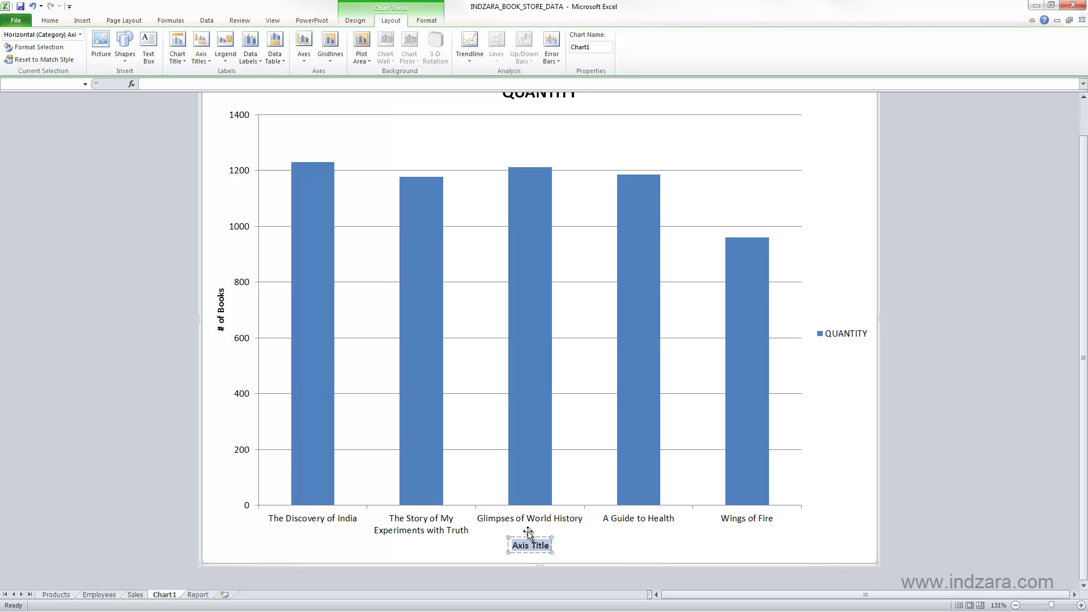
type("Book Name")
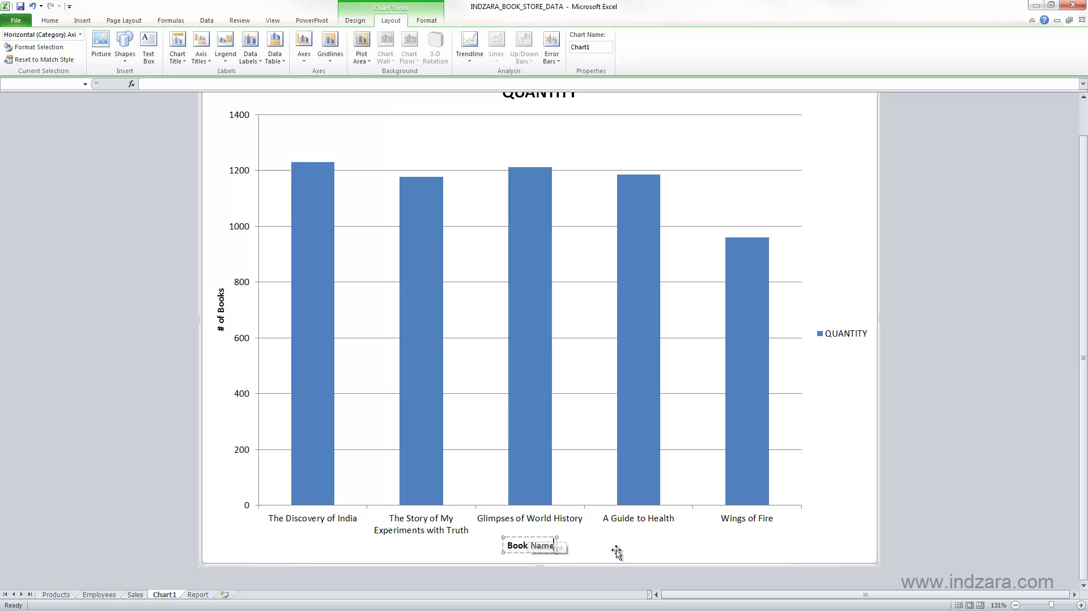
left_click(816, 544)
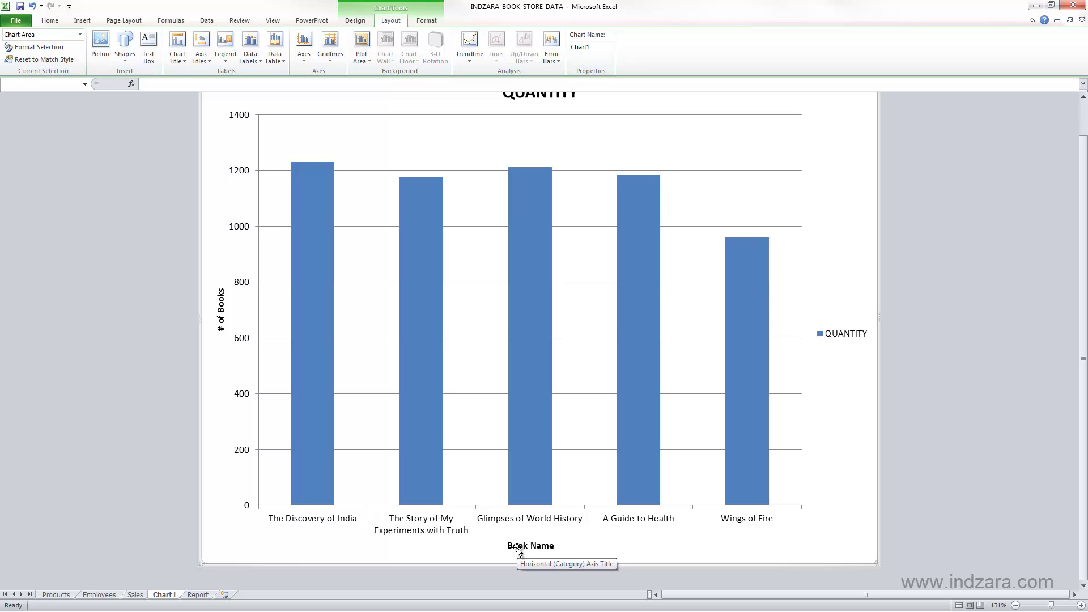
left_click(206, 61)
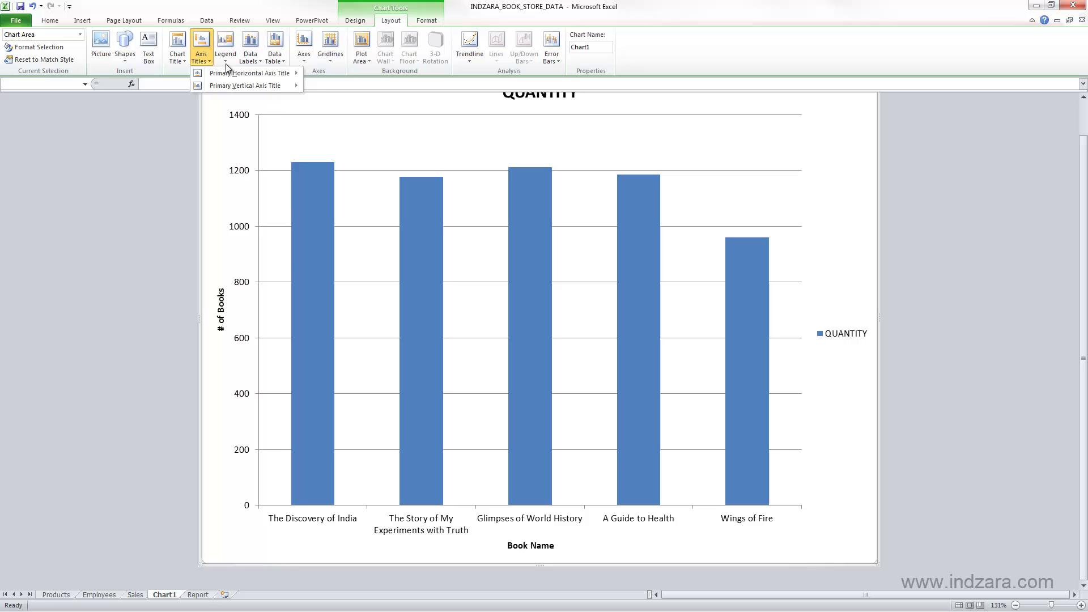
left_click(226, 61)
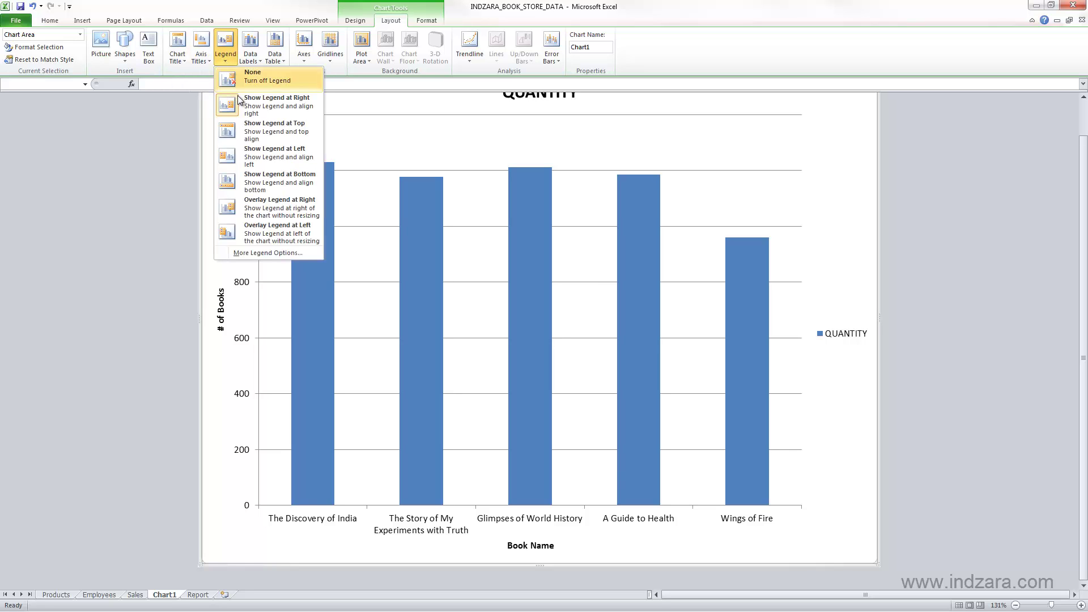
left_click(843, 337)
left_click(845, 337)
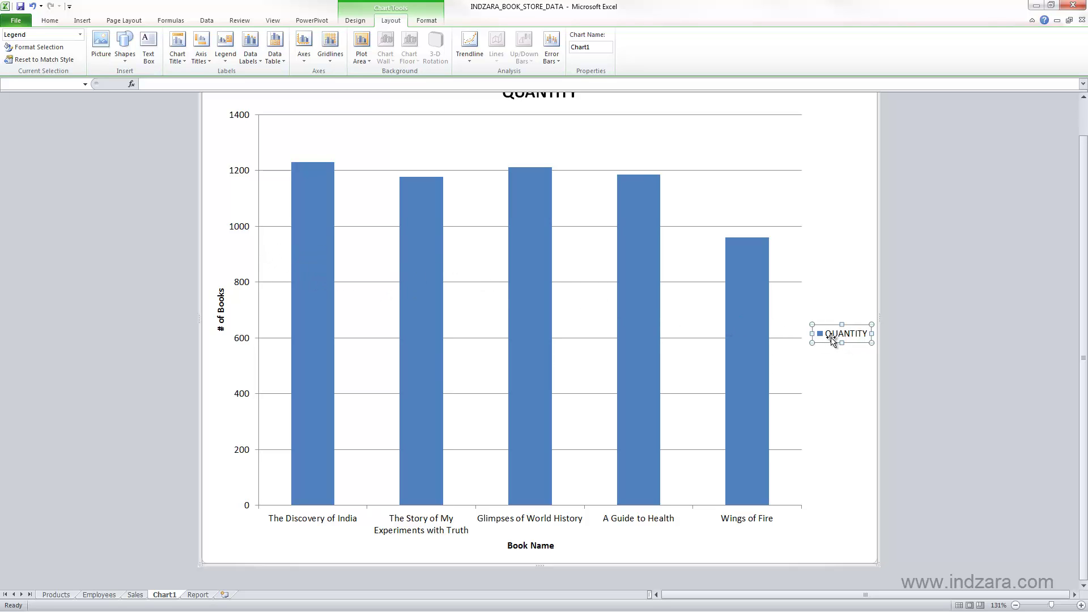
left_click_drag(1083, 442, 1084, 422)
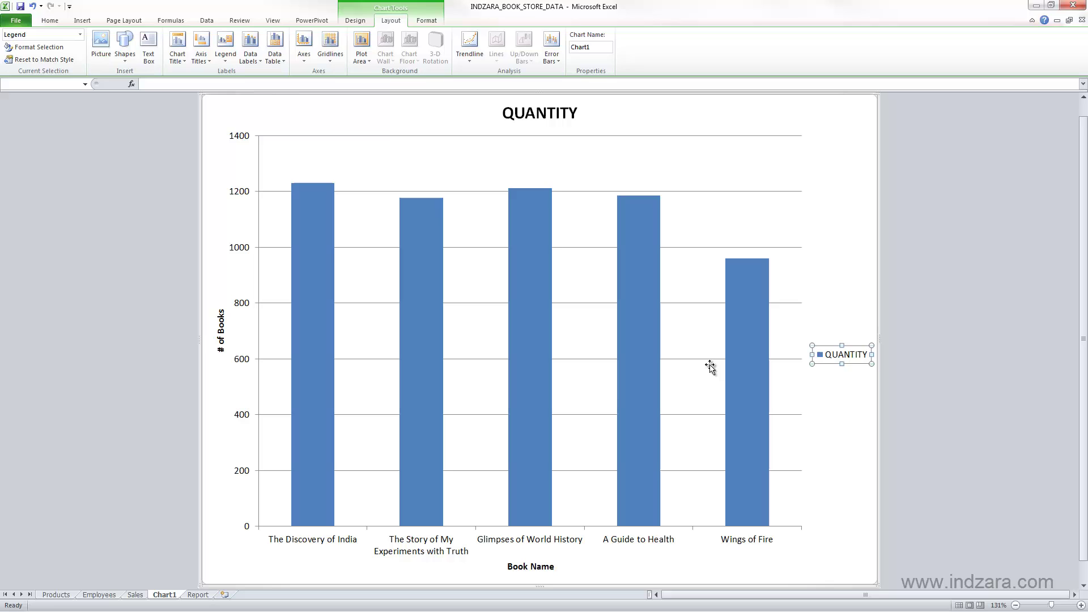
mouse_move(304, 369)
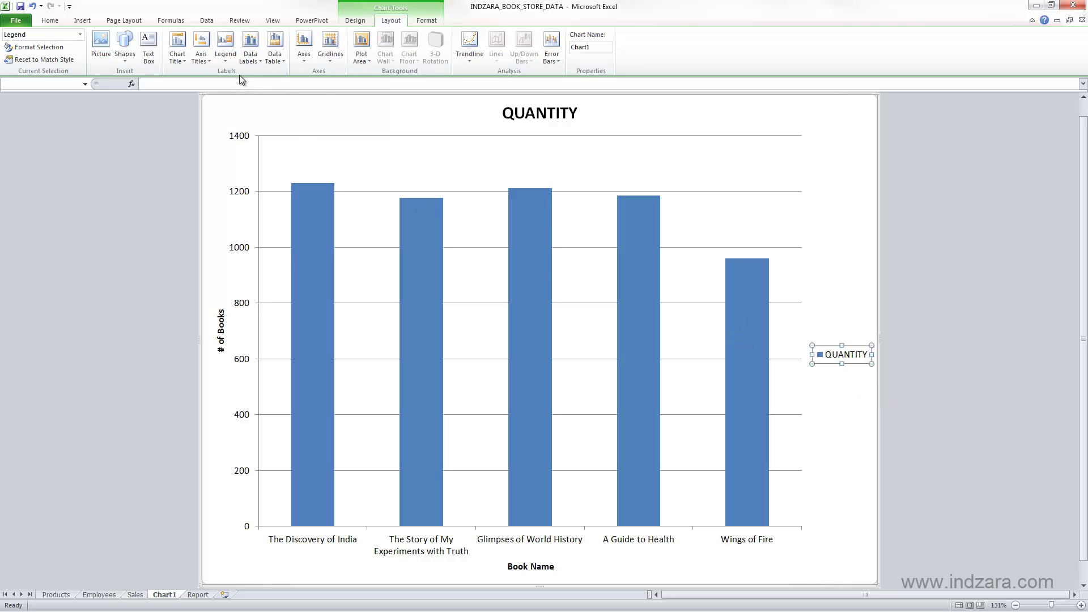
Step: Move the QUANTITY legend from the right side to the top of the chart
left_click(227, 59)
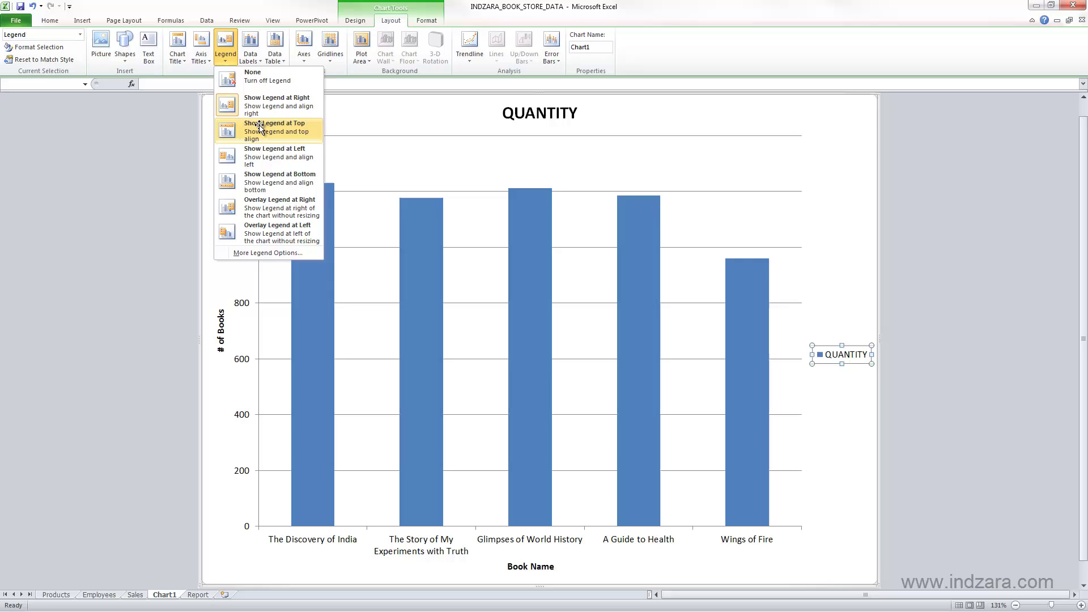
left_click(252, 132)
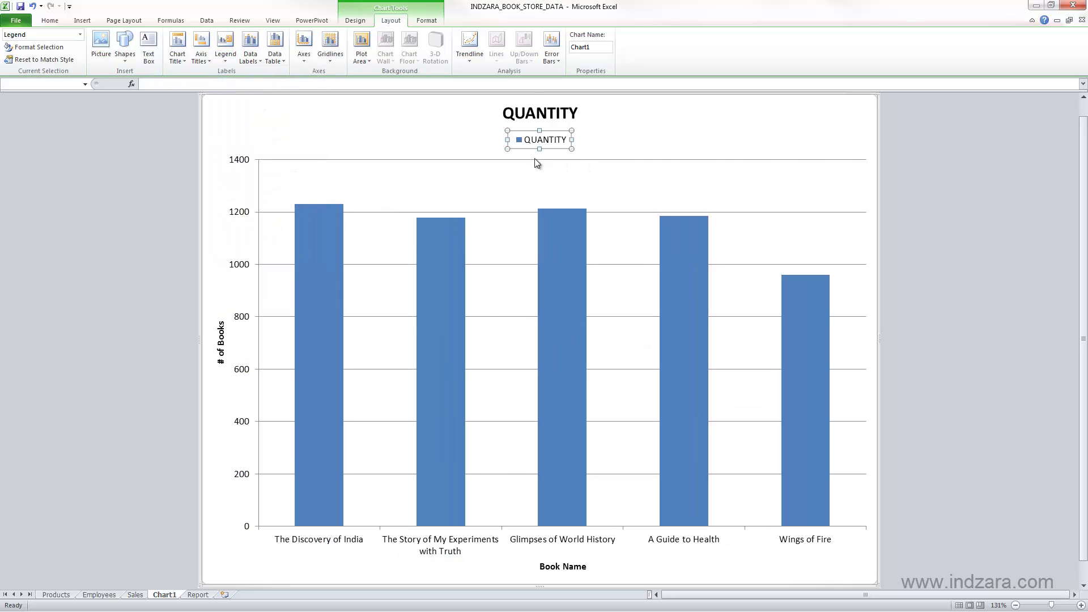
left_click(232, 59)
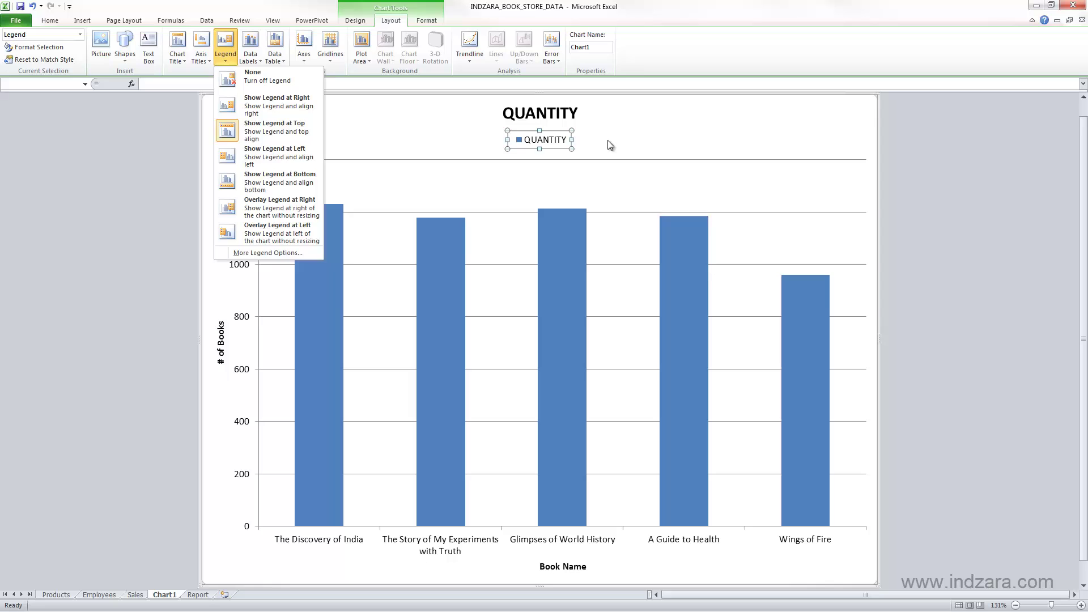
Step: Open the QUANTITY legend entry formatting and close it, leaving its fill on Automatic
left_click(548, 141)
double_click(547, 142)
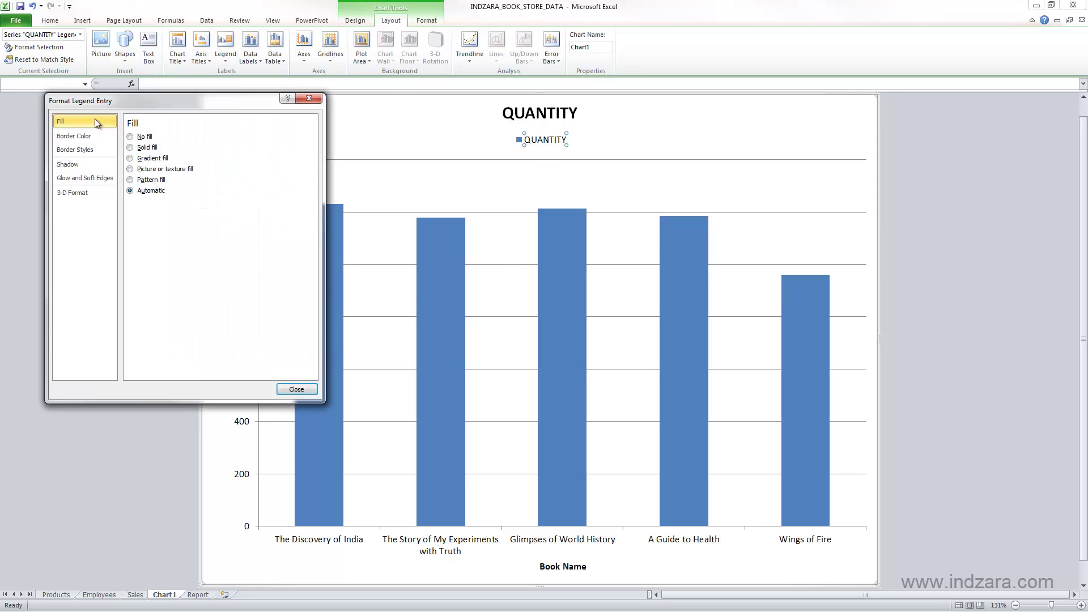
left_click(304, 390)
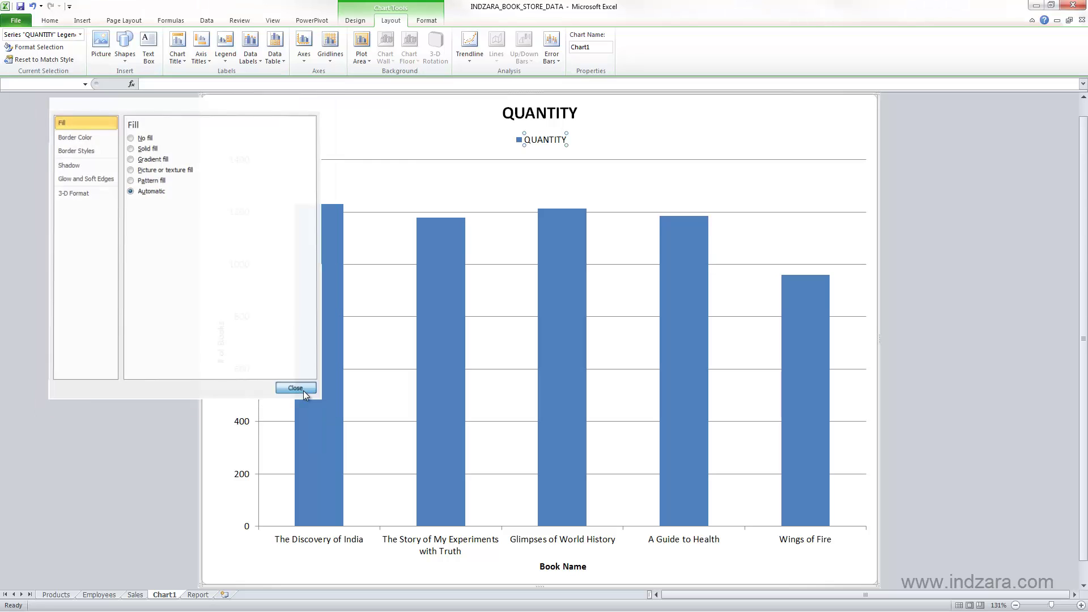
left_click(555, 114)
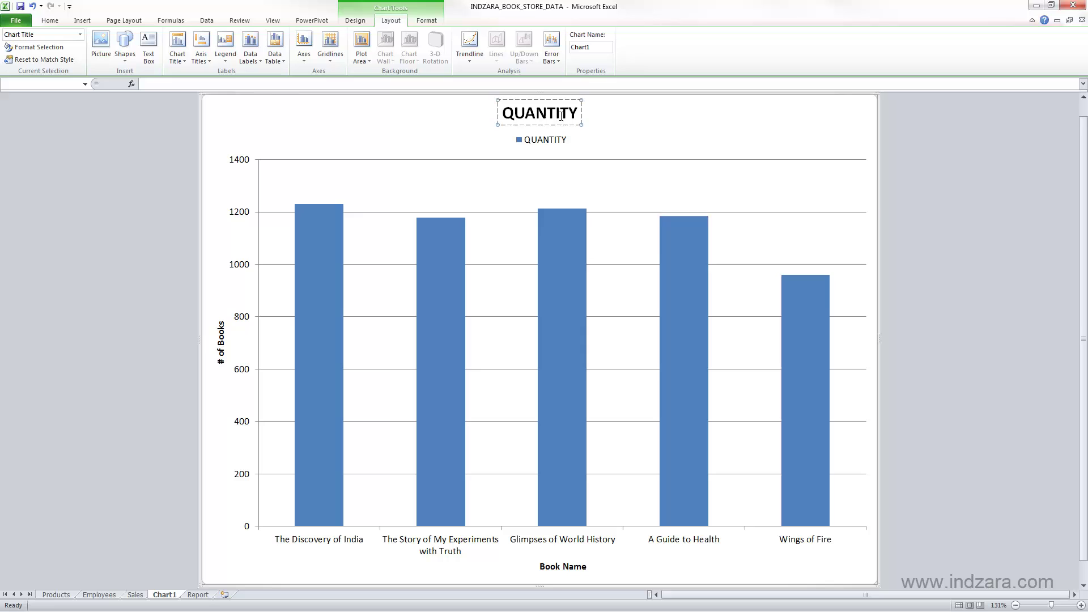
left_click_drag(561, 115, 504, 116)
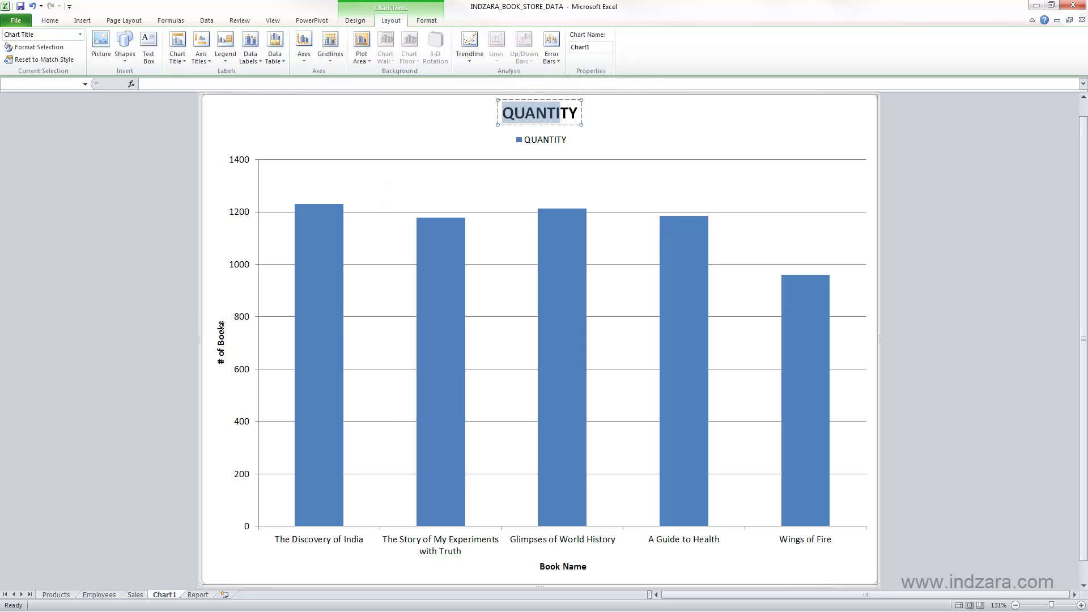
left_click(219, 330)
left_click(221, 335)
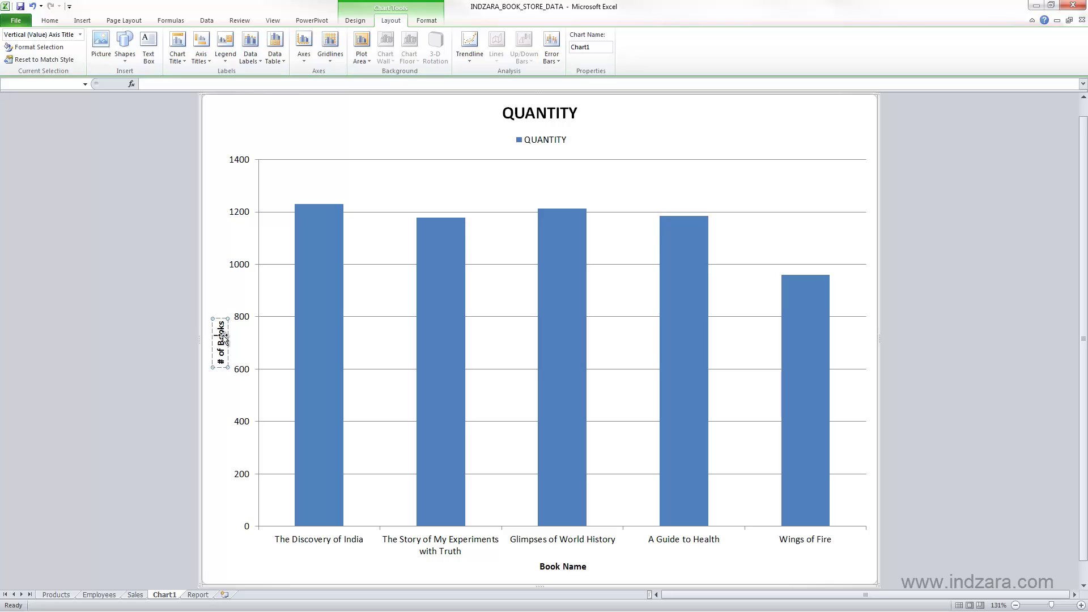
left_click(565, 567)
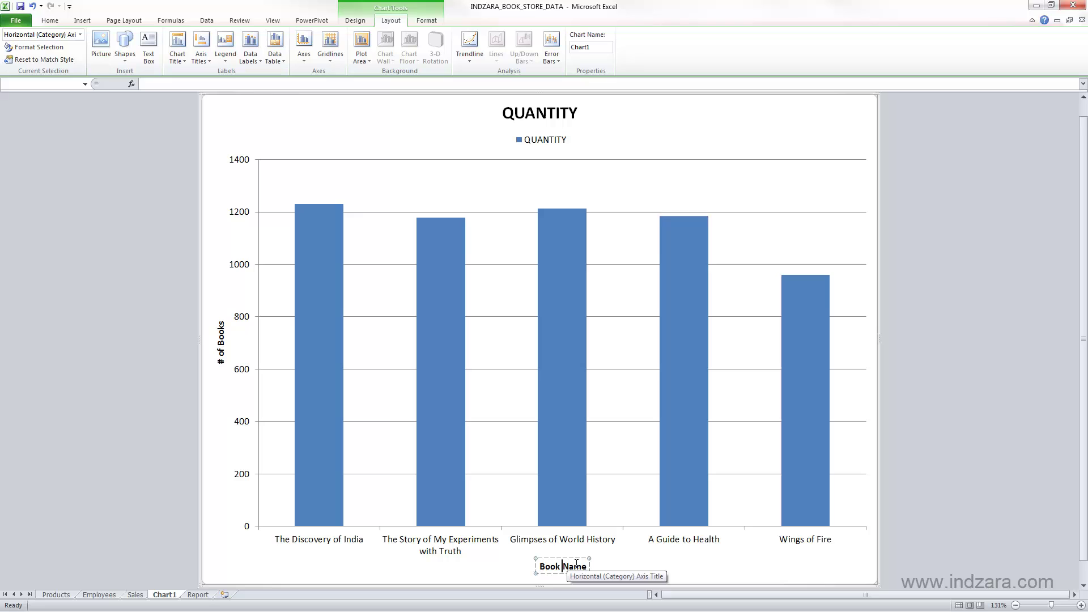
left_click(548, 139)
Step: Review the QUANTITY series source (K5:K10, M5:M10) unchanged, then bring up the Data Labels choices
right_click(520, 177)
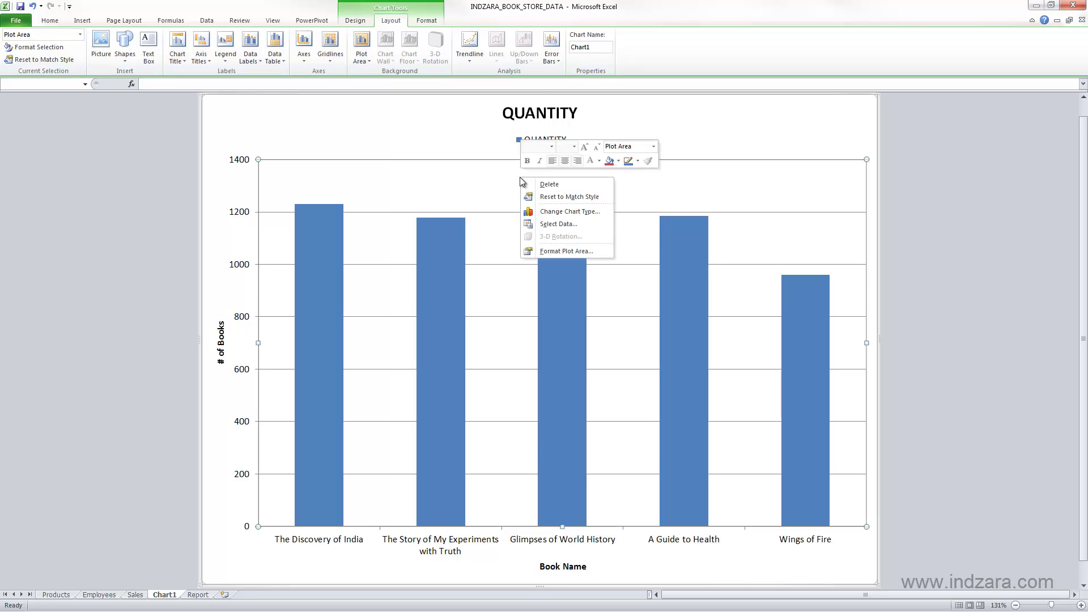
left_click(564, 225)
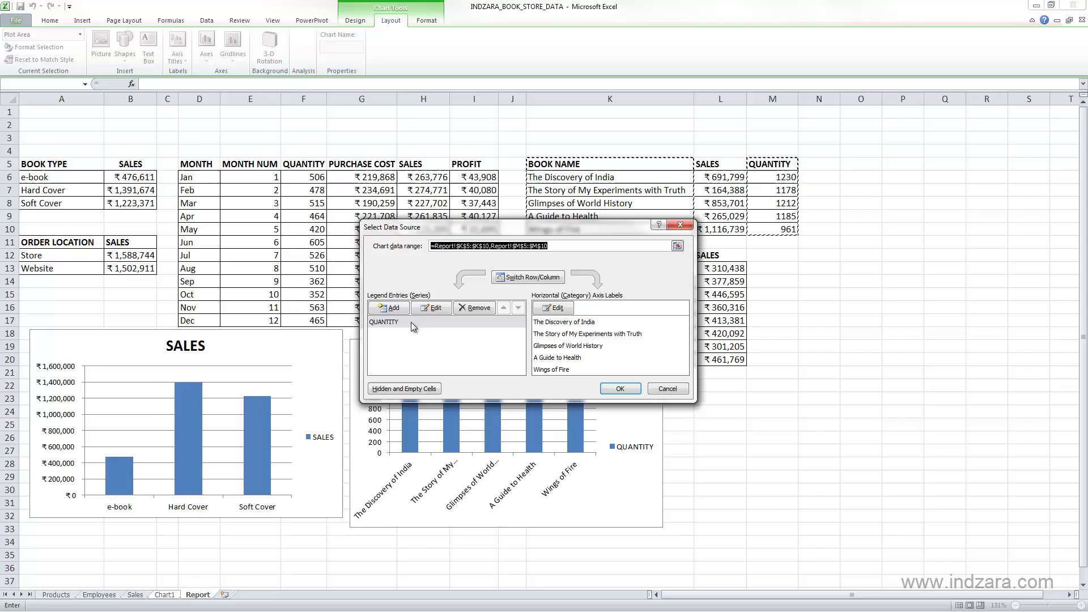
left_click(414, 322)
left_click(436, 309)
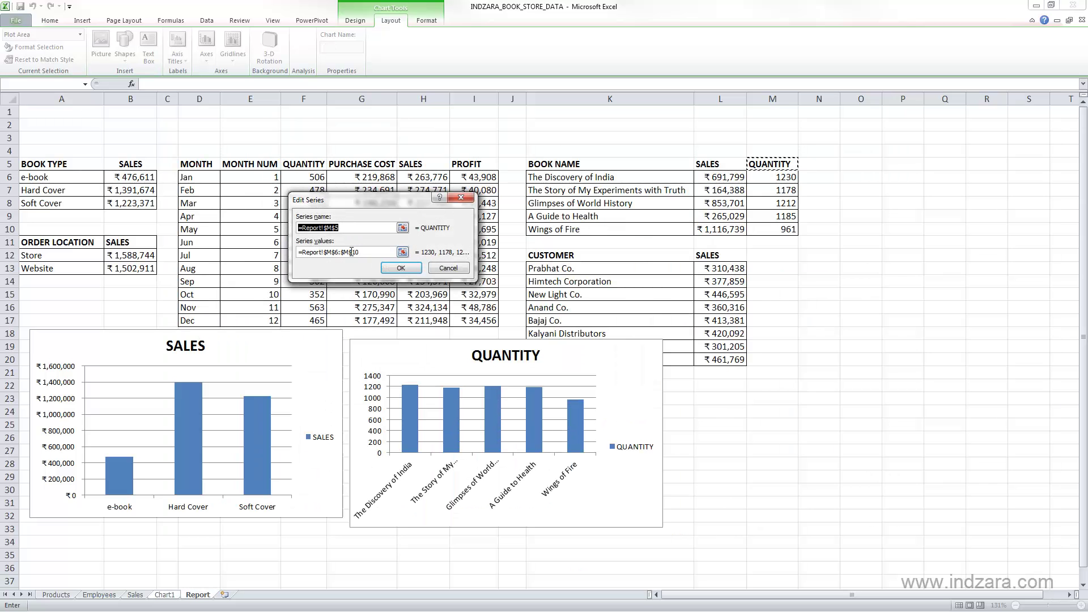
left_click(448, 268)
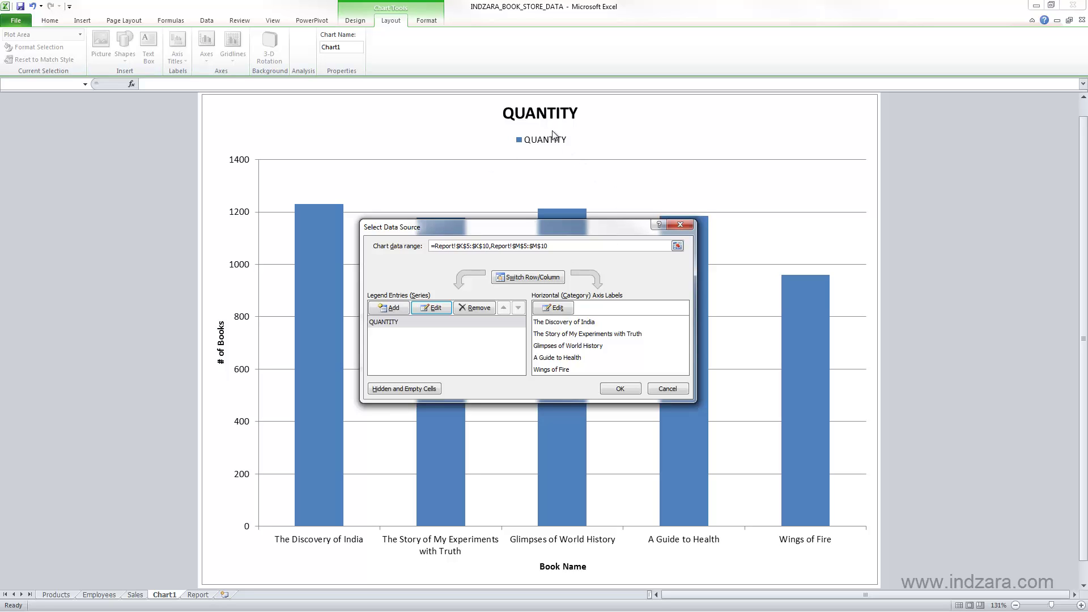
left_click(667, 388)
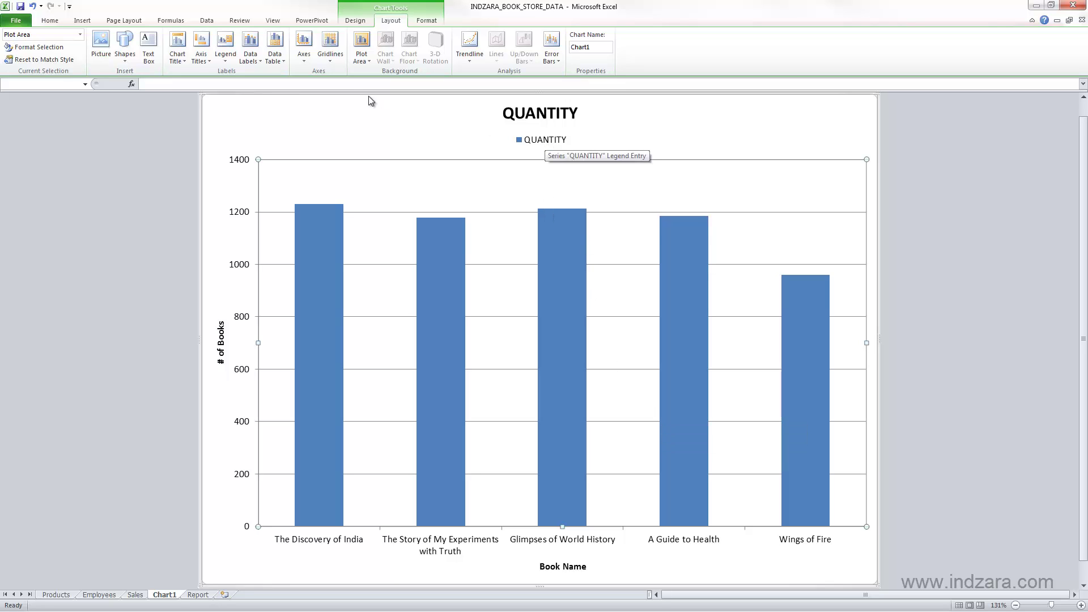
left_click(257, 59)
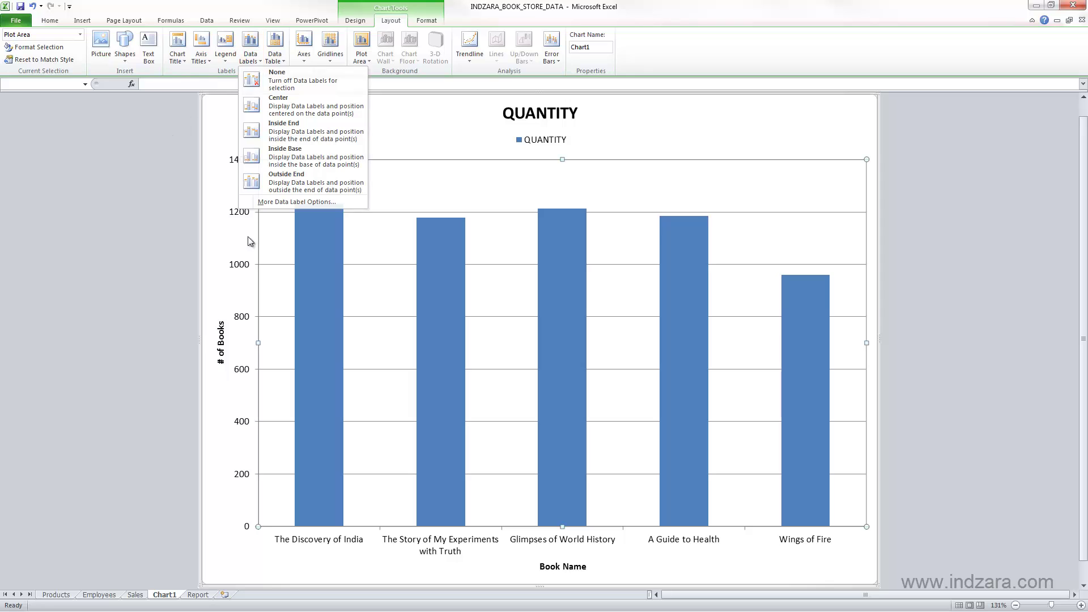
left_click(414, 242)
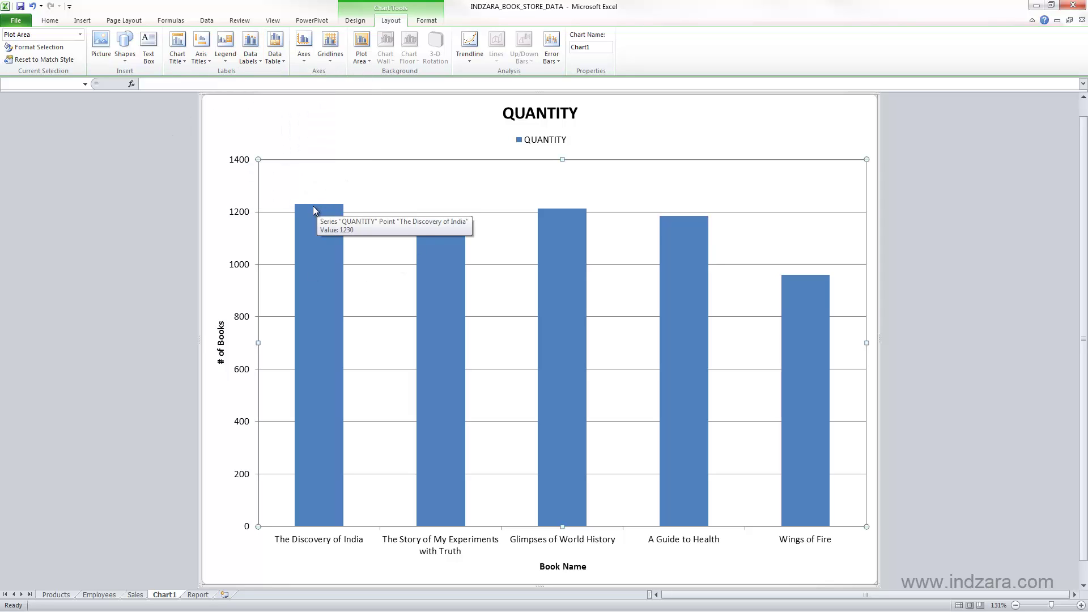
mouse_move(694, 265)
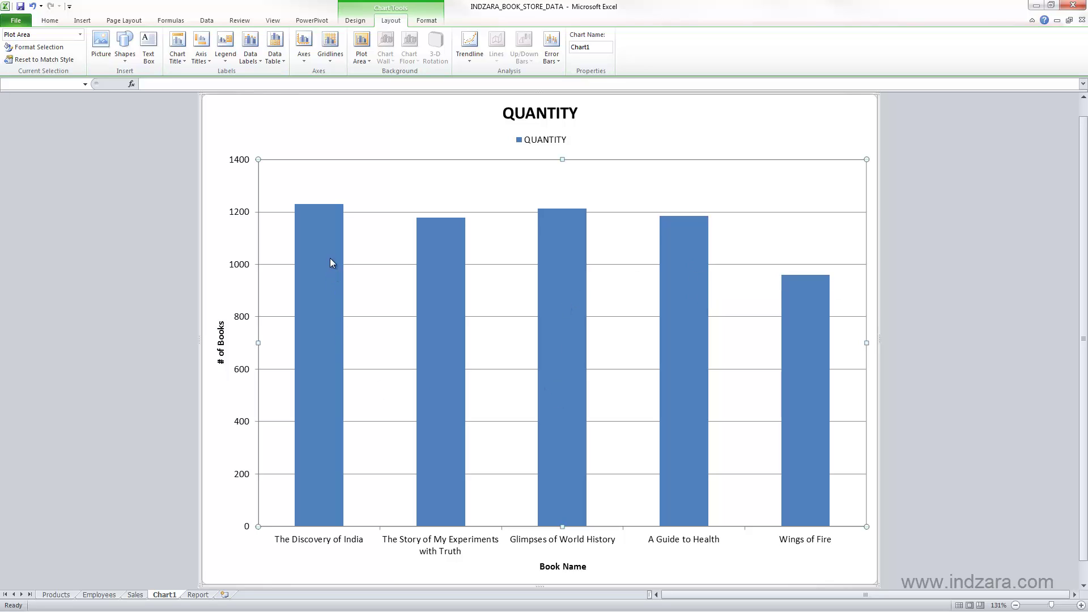
Step: Show the value labels centred in each column, keeping the legend at the top
mouse_move(321, 245)
mouse_move(328, 217)
right_click(310, 209)
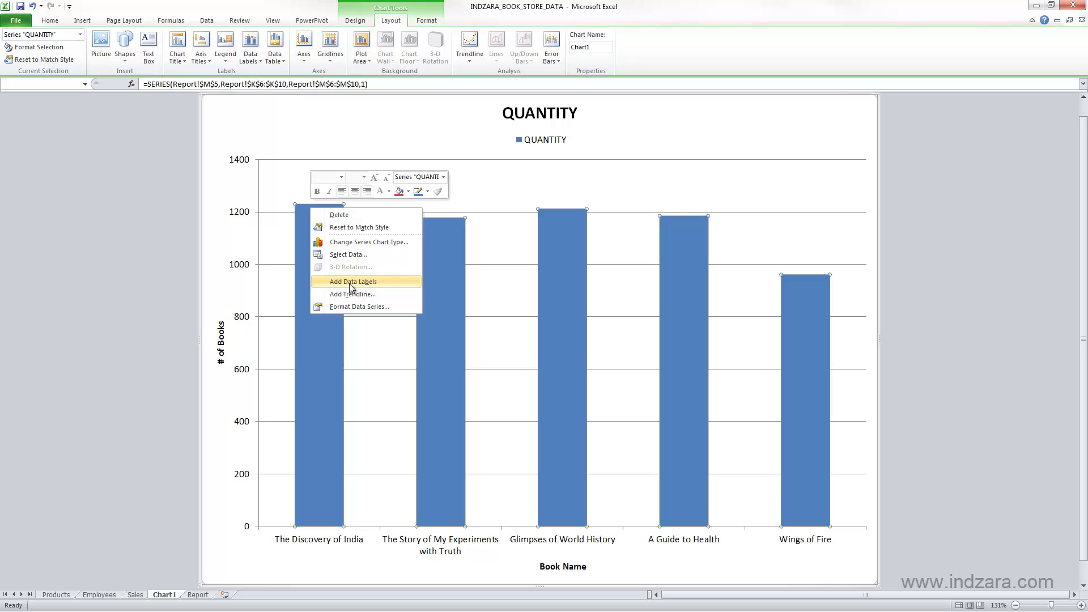
key("Escape")
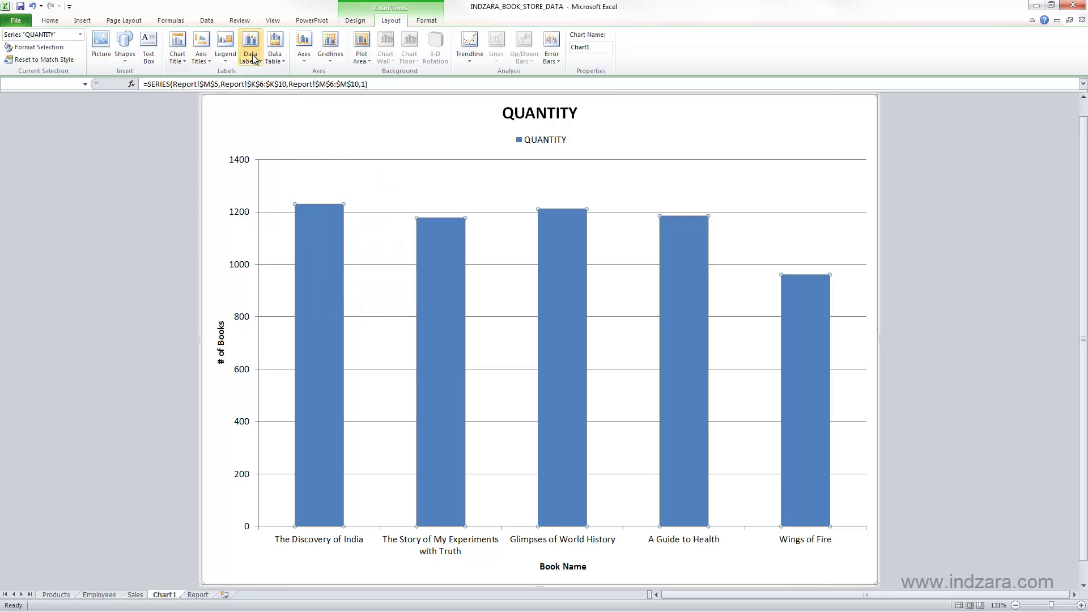
left_click(253, 55)
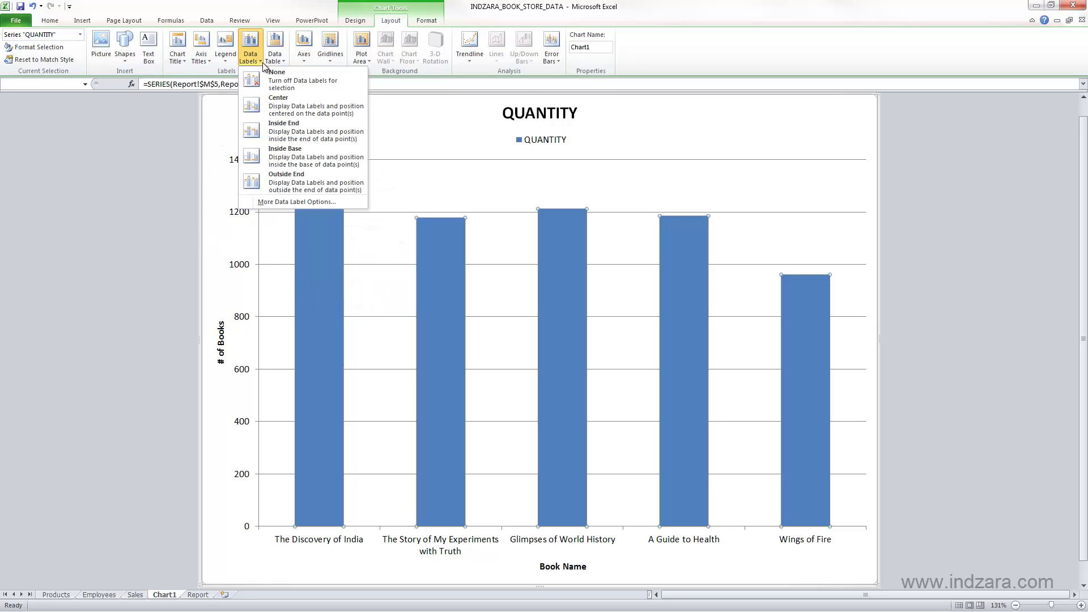
left_click(296, 111)
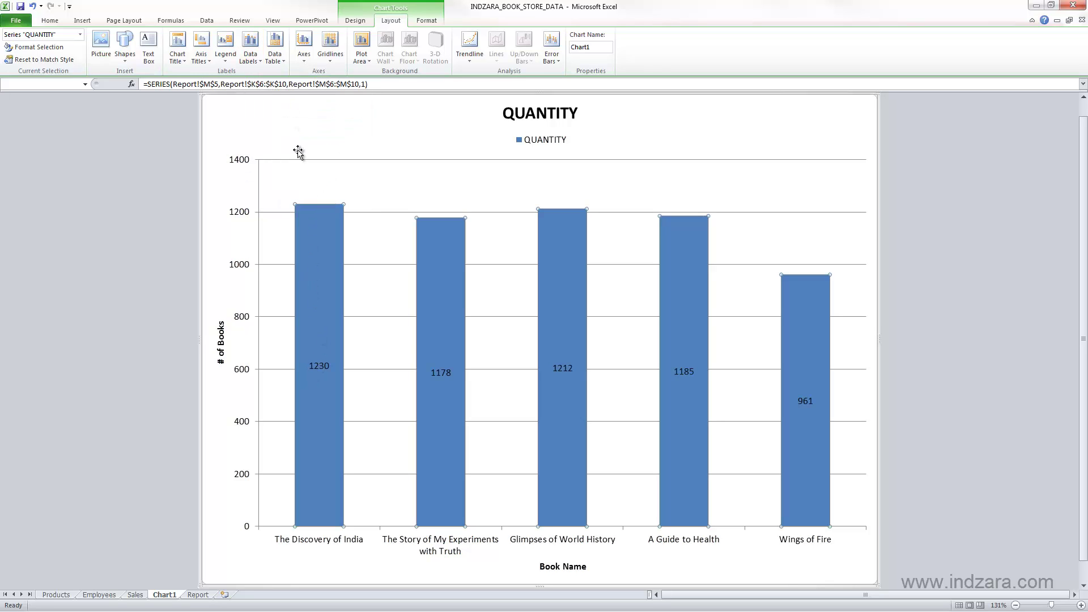
left_click(235, 64)
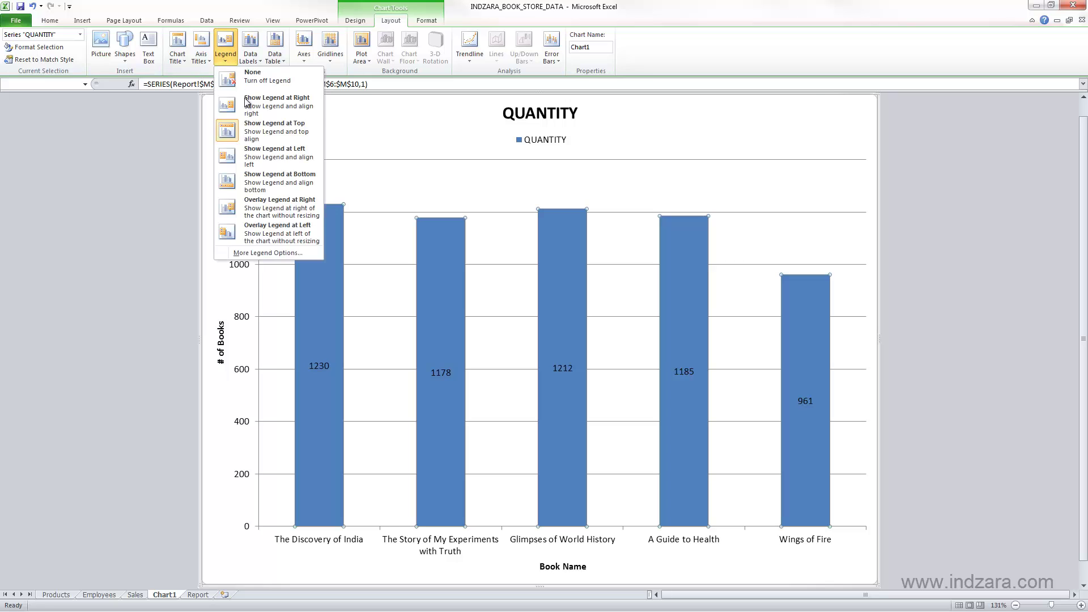
left_click(257, 138)
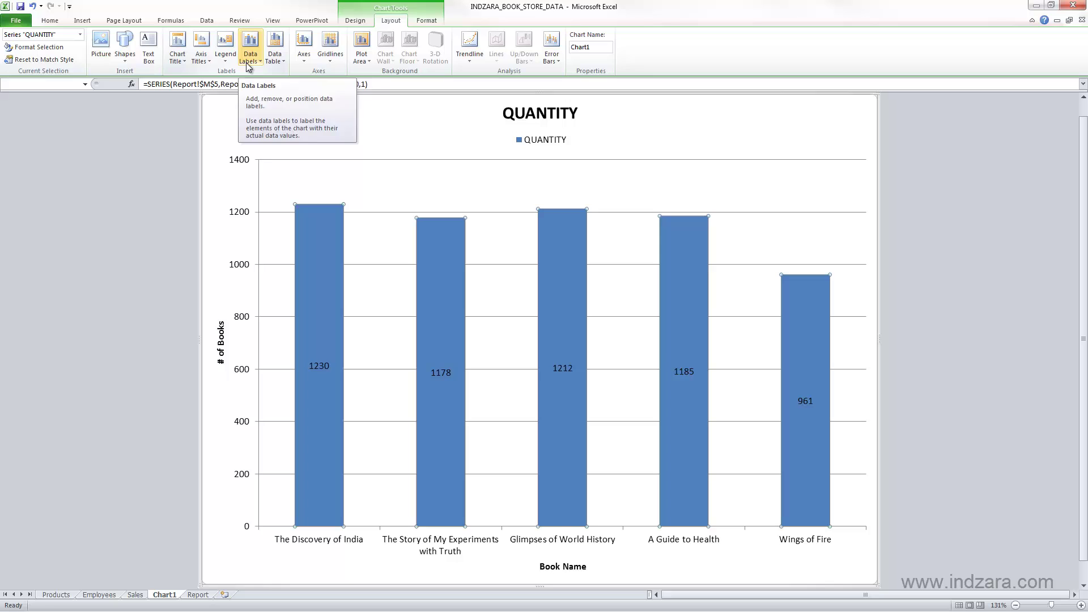
Step: Try Inside End and Inside Base labels, then settle on Outside End above each column
left_click(247, 67)
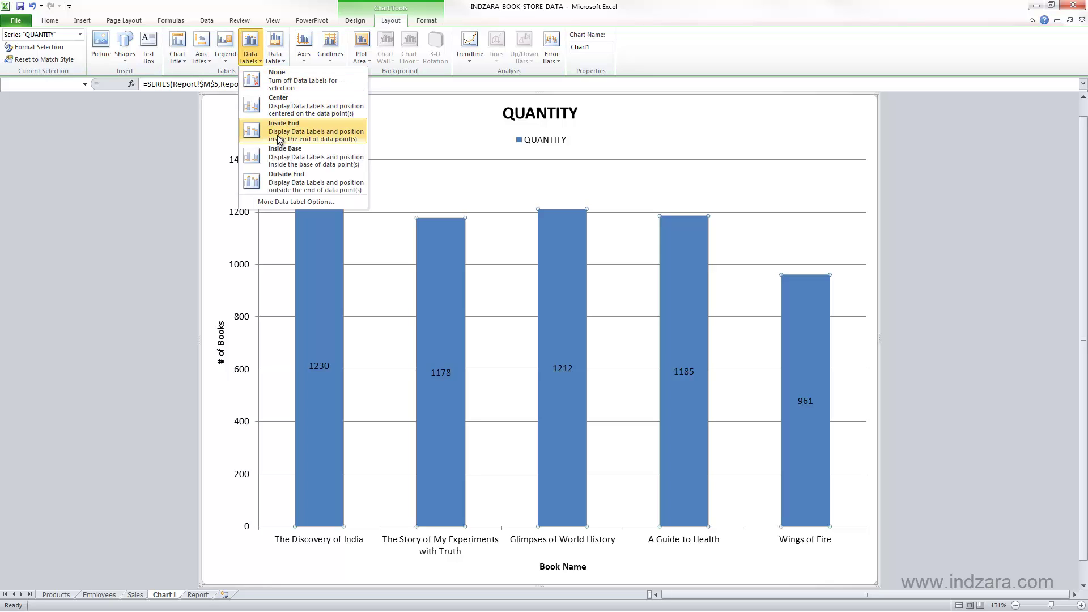
left_click(280, 139)
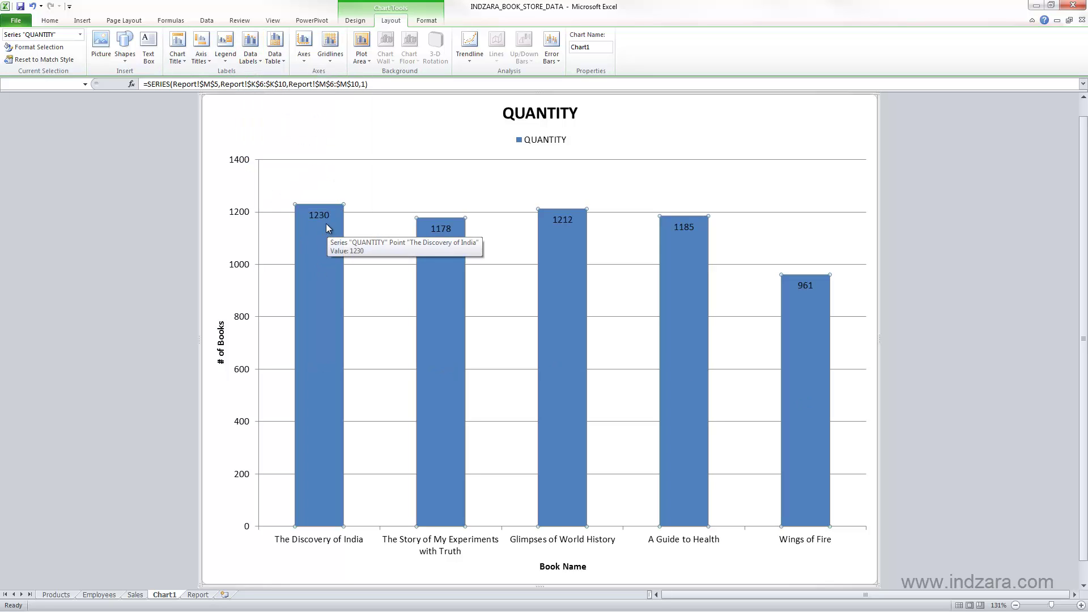
left_click(250, 49)
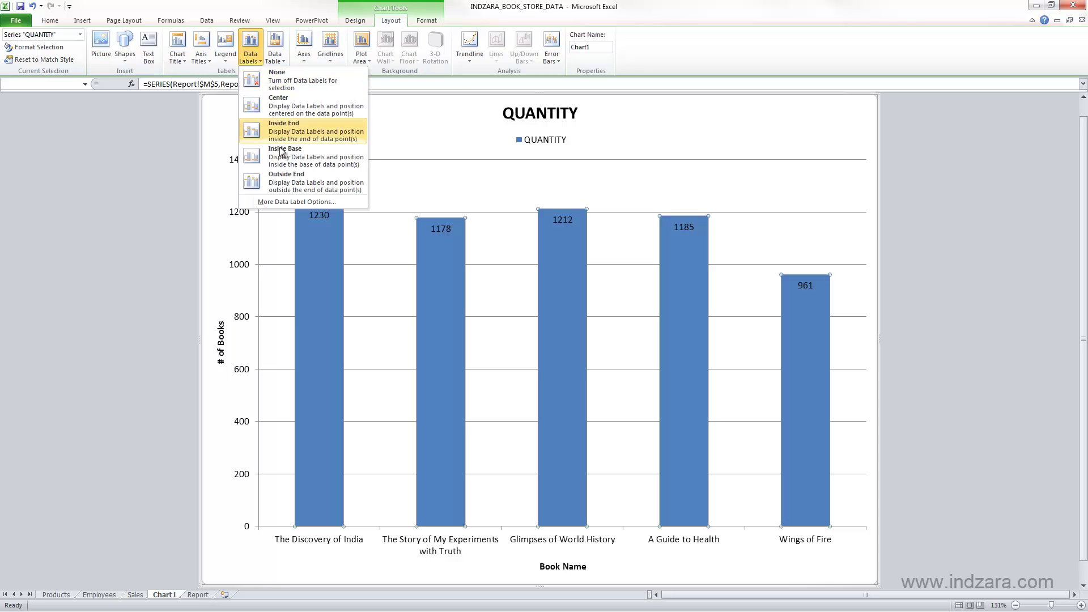
left_click(284, 166)
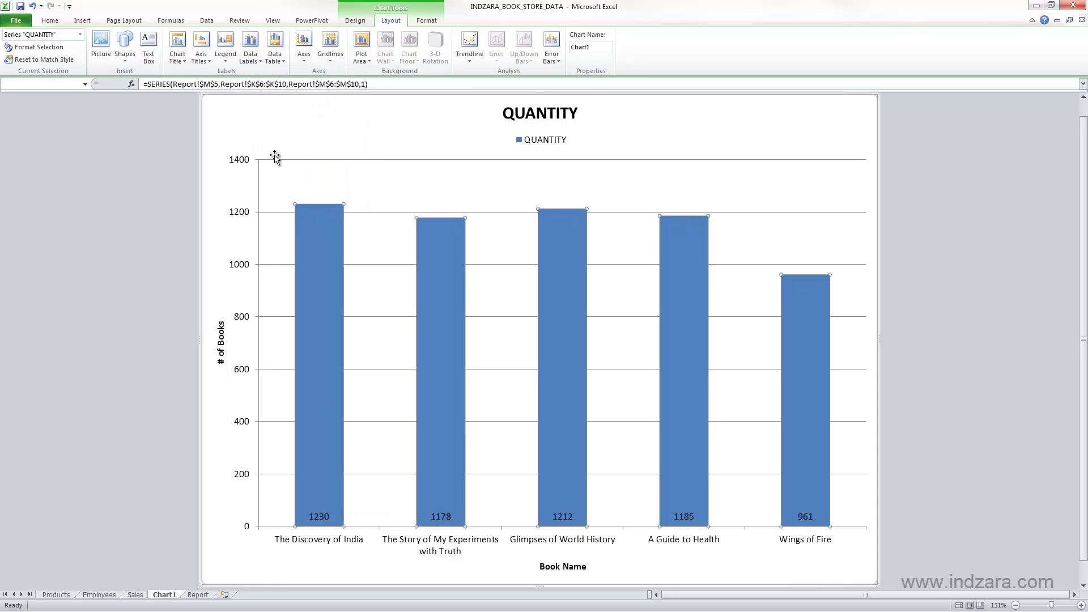
left_click(253, 57)
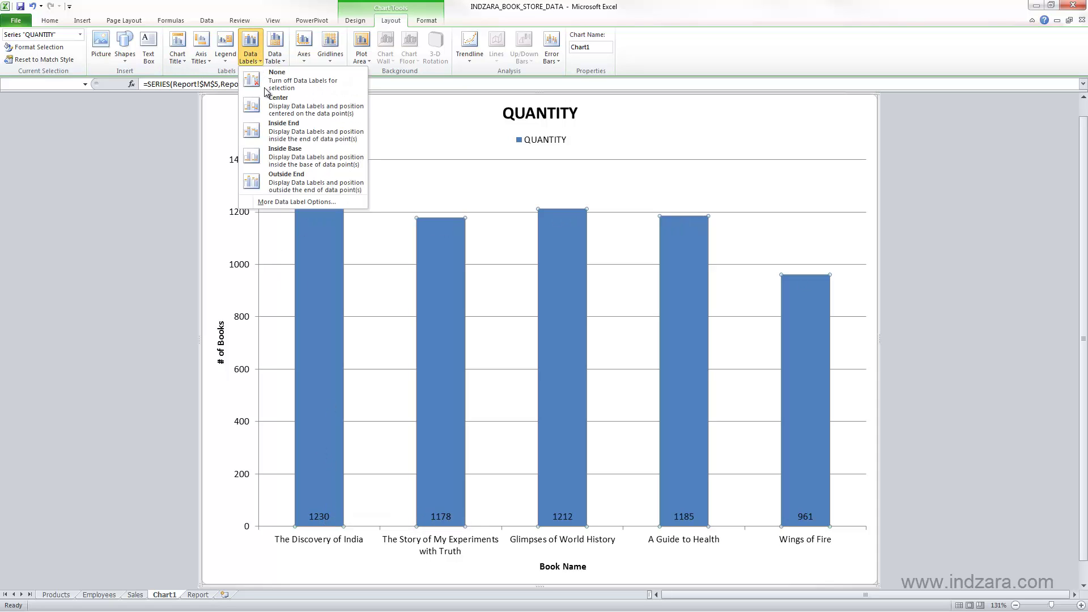
left_click(296, 183)
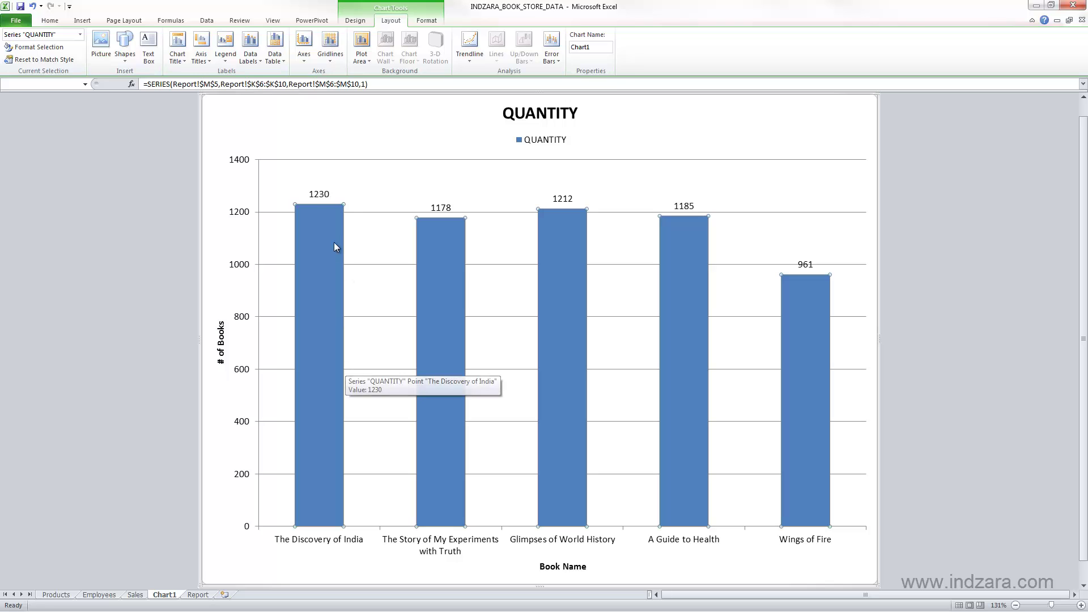
Step: Select the column value labels and reapply the Outside End placement
left_click(318, 200)
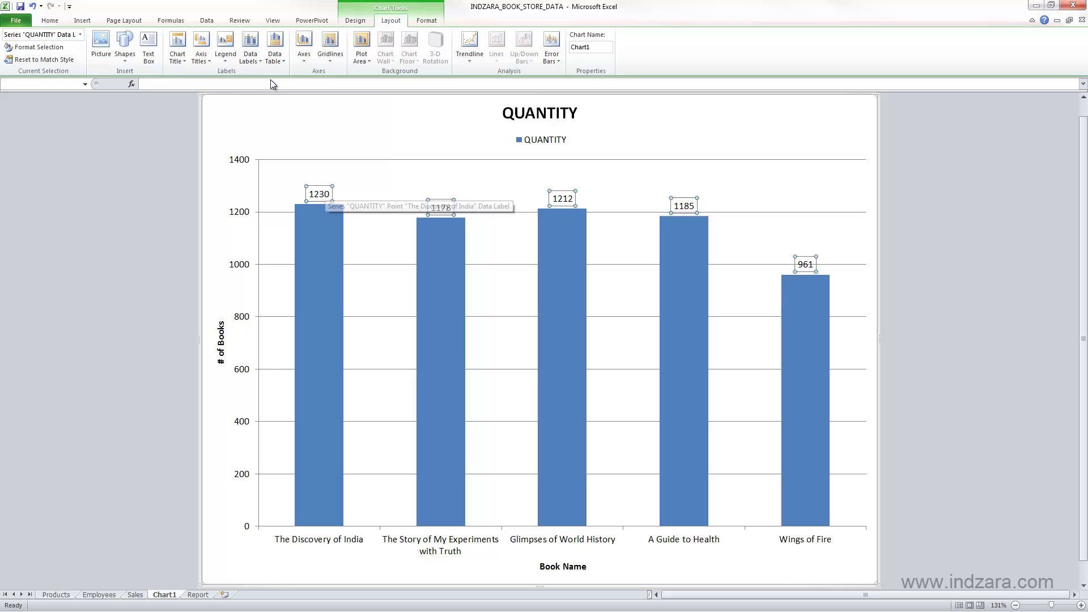
left_click(262, 60)
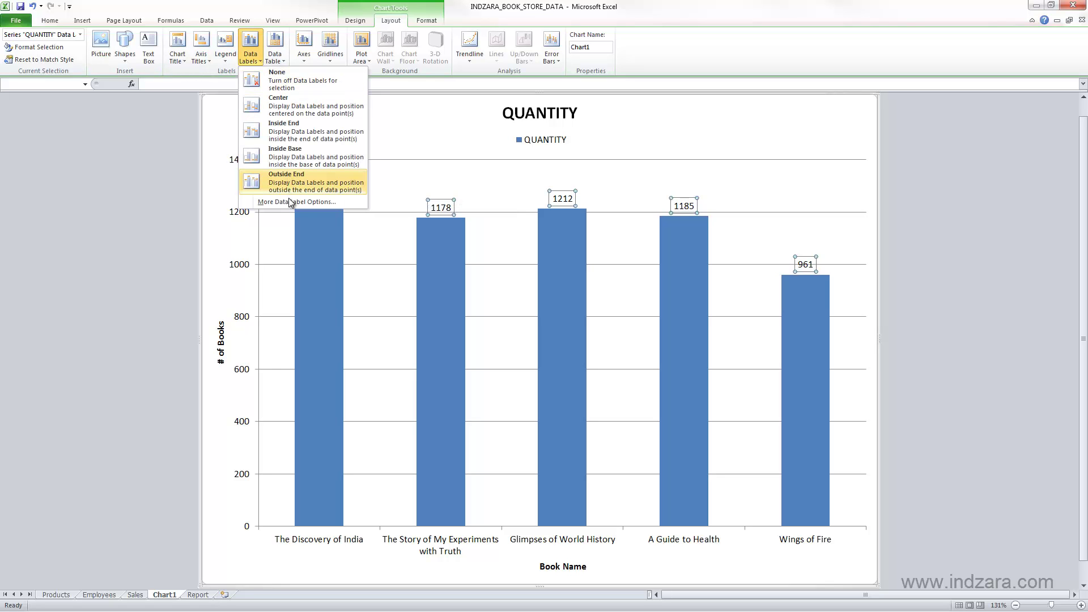
left_click(295, 210)
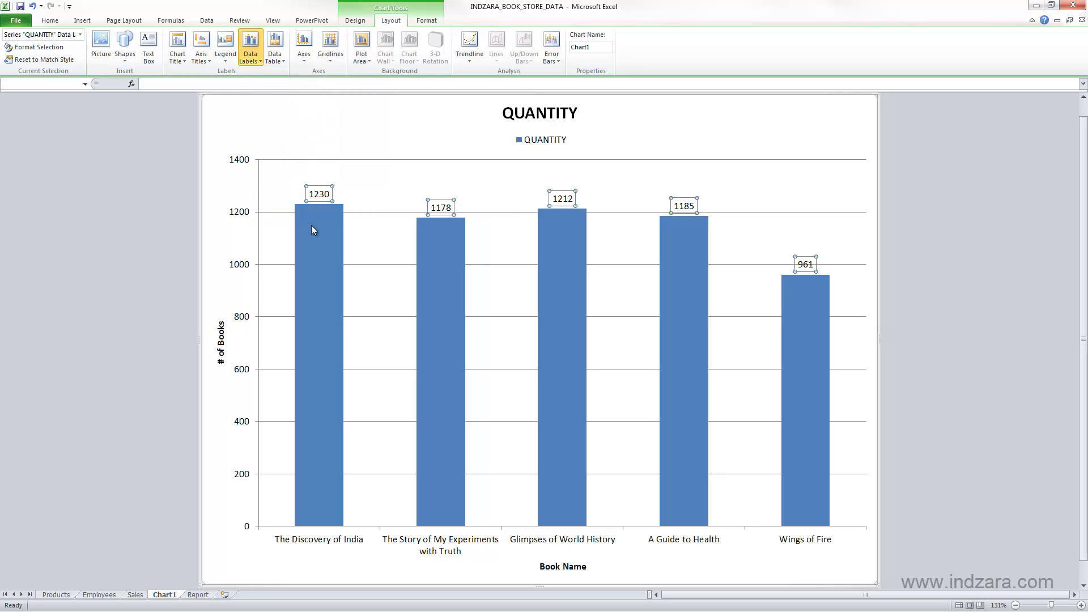
Step: Open Format Data Labels and briefly try Series Name, leaving only Value shown
double_click(427, 202)
left_click_drag(250, 104, 509, 130)
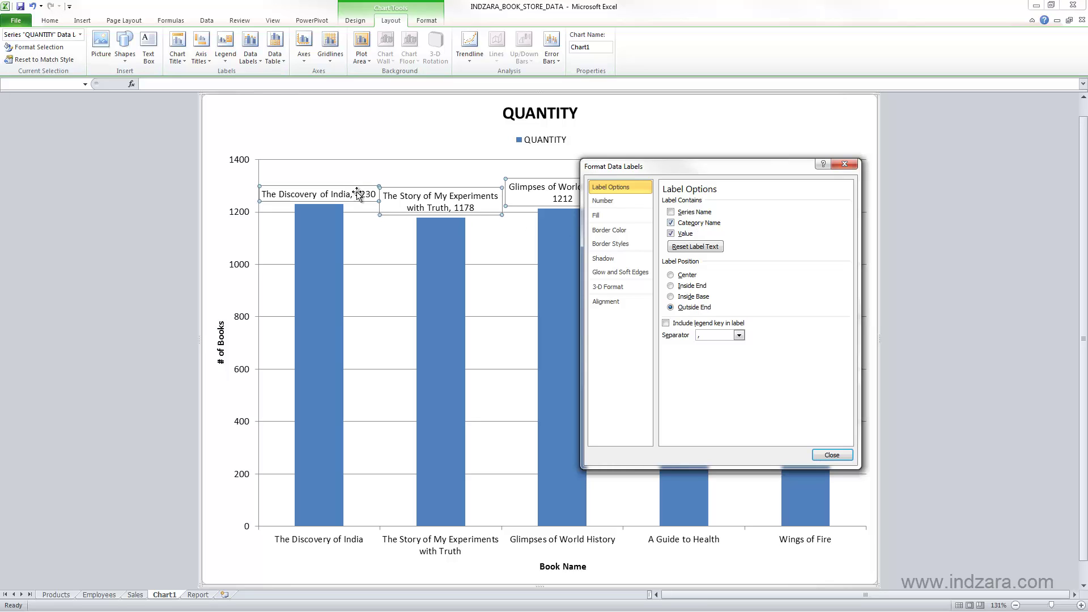
left_click(671, 212)
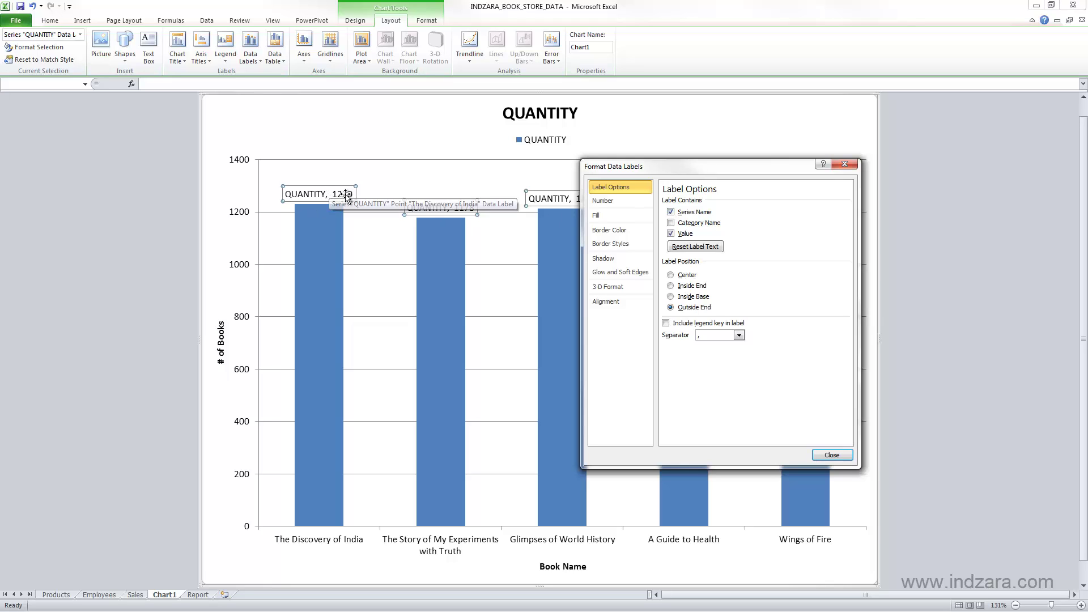
left_click(671, 212)
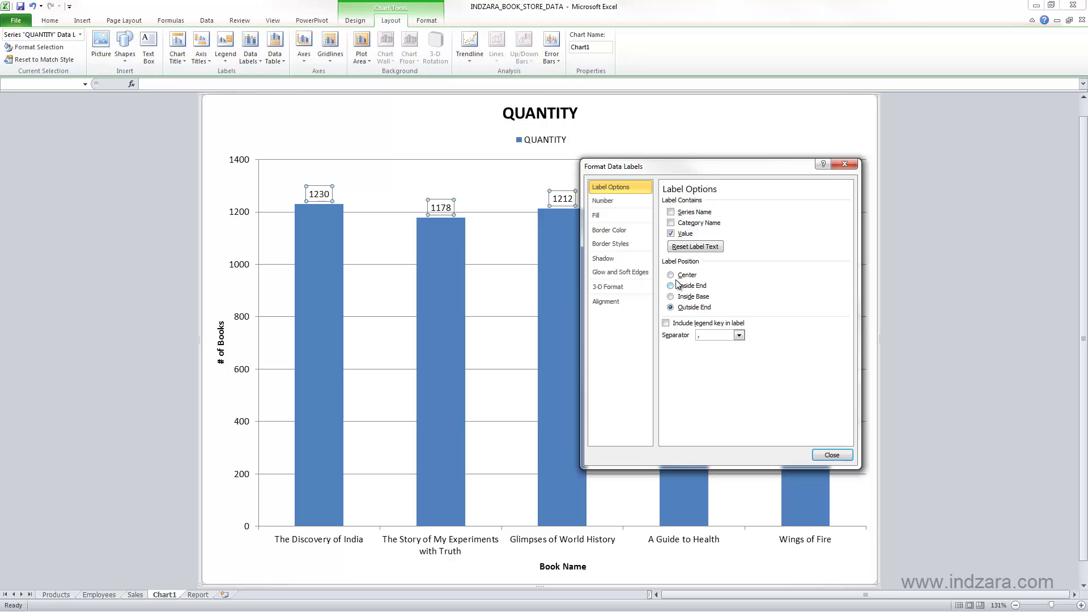
Step: Trial a Currency label format, then relink to source for plain General numbers and close
left_click(625, 201)
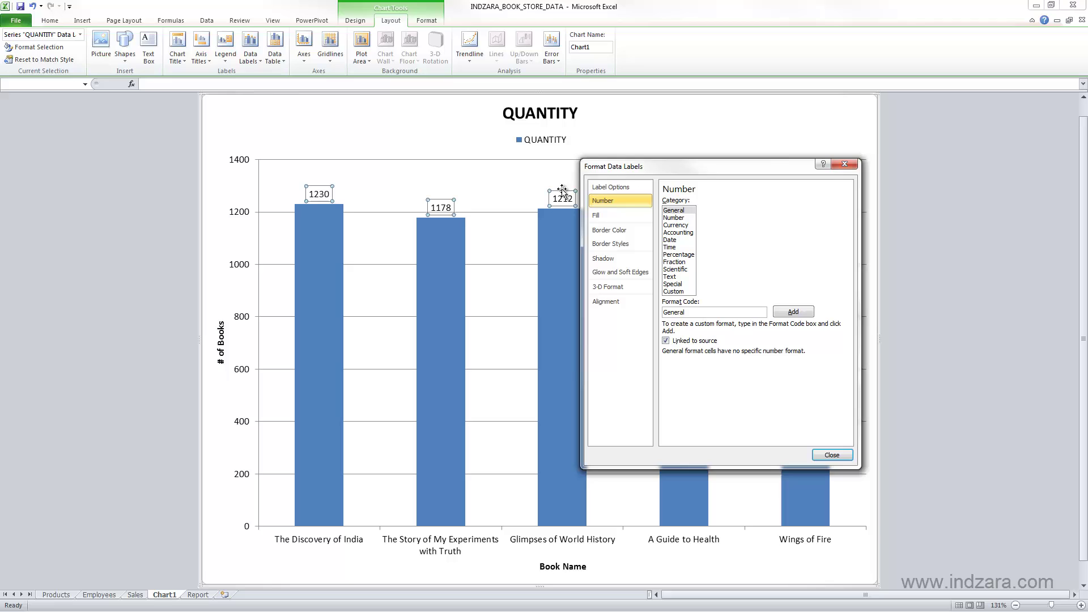
left_click(678, 226)
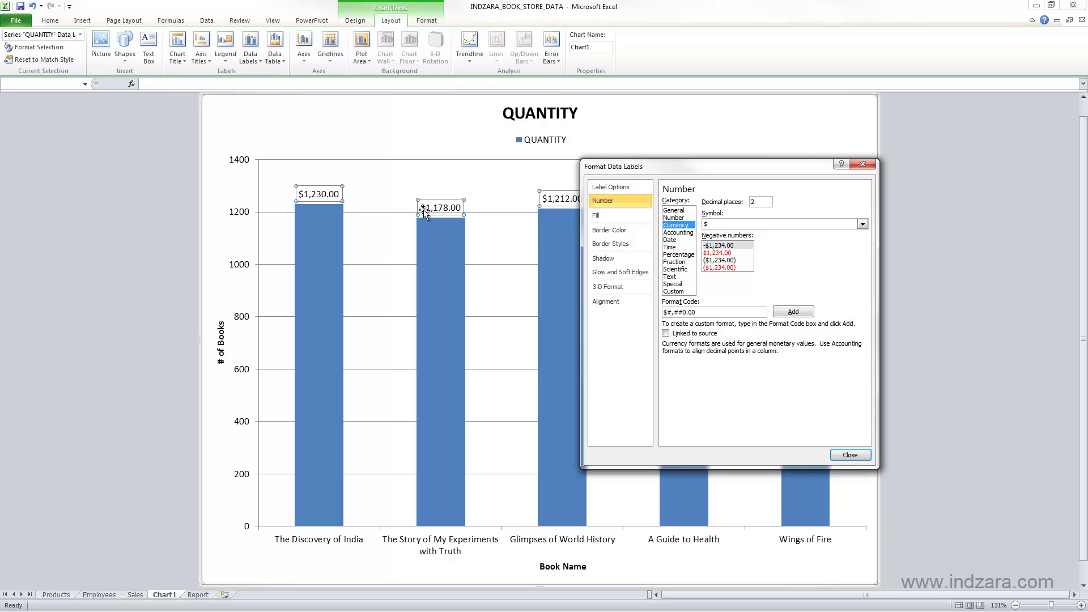
left_click(666, 333)
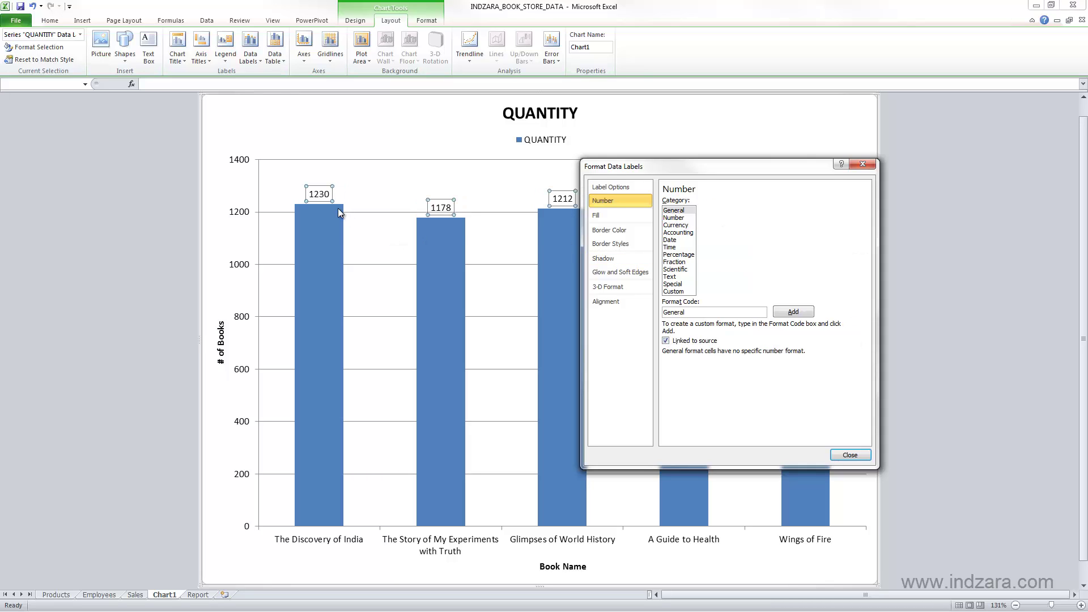
mouse_move(339, 212)
left_click(843, 455)
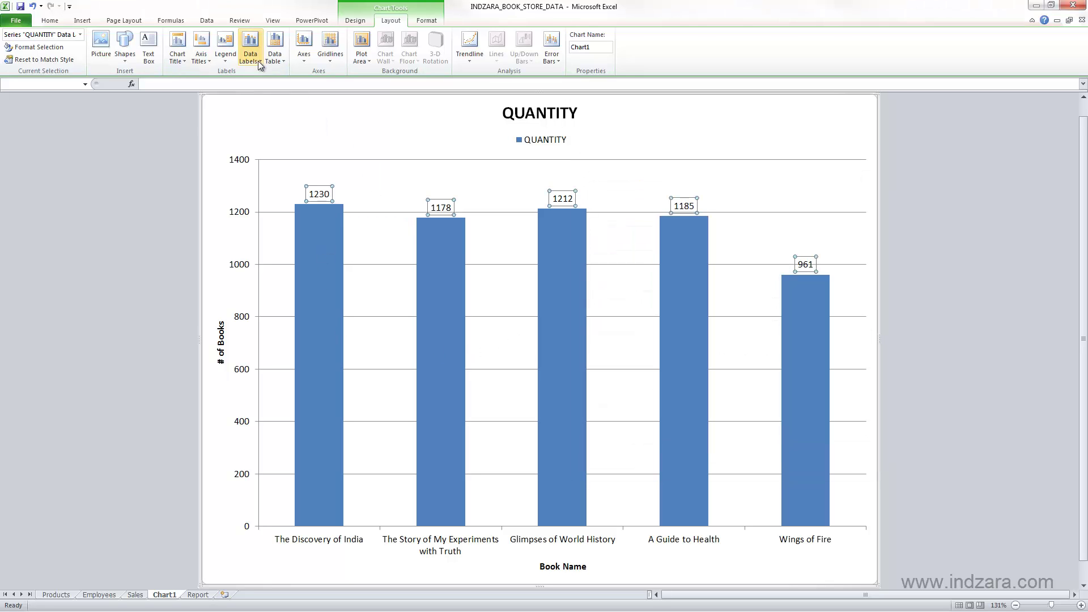
left_click(280, 62)
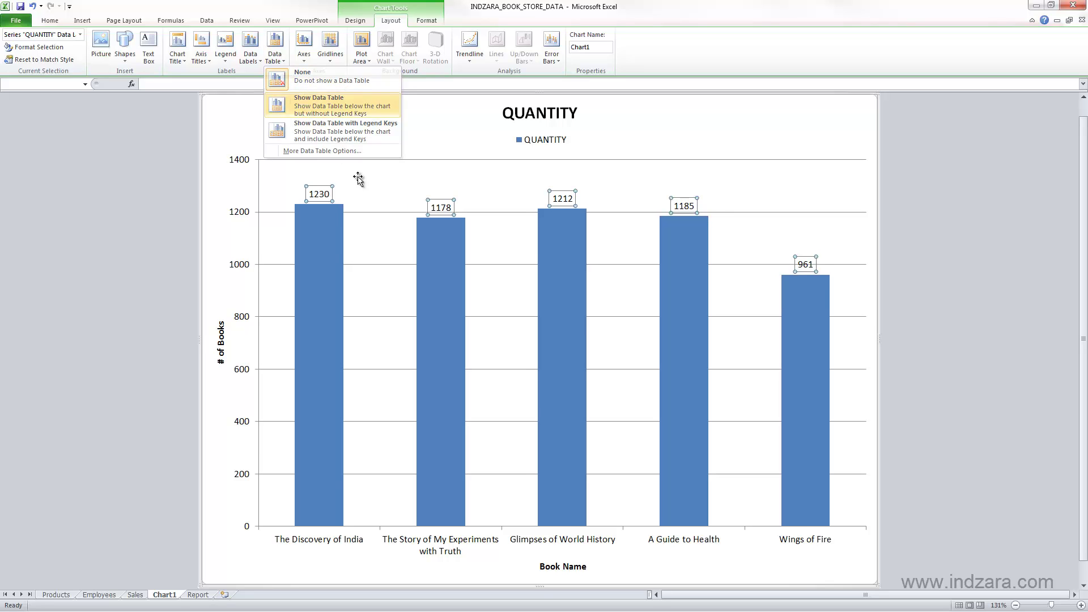
key("Return")
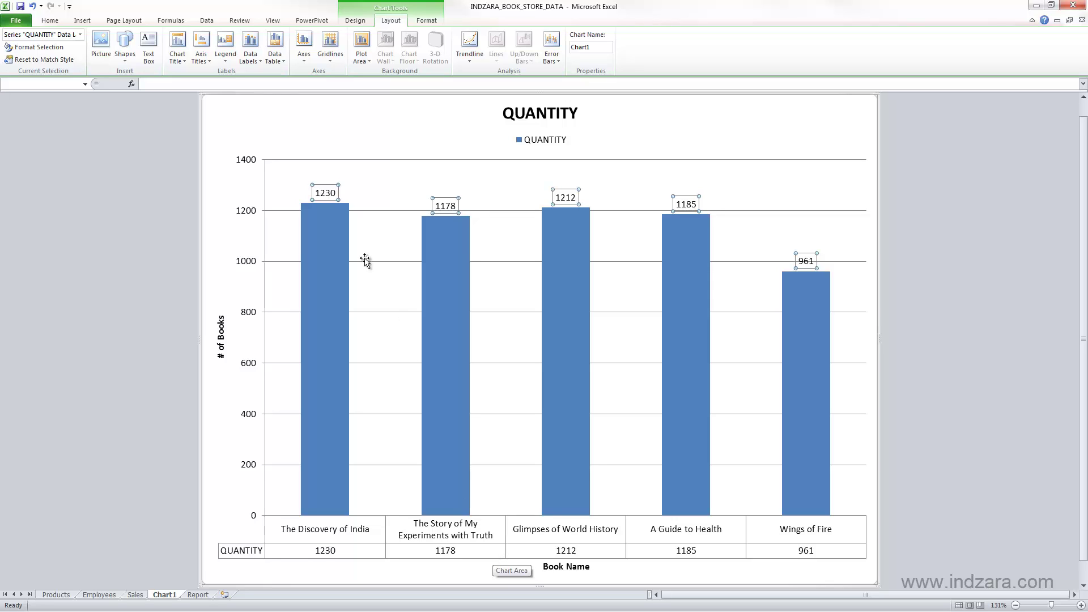
left_click(280, 62)
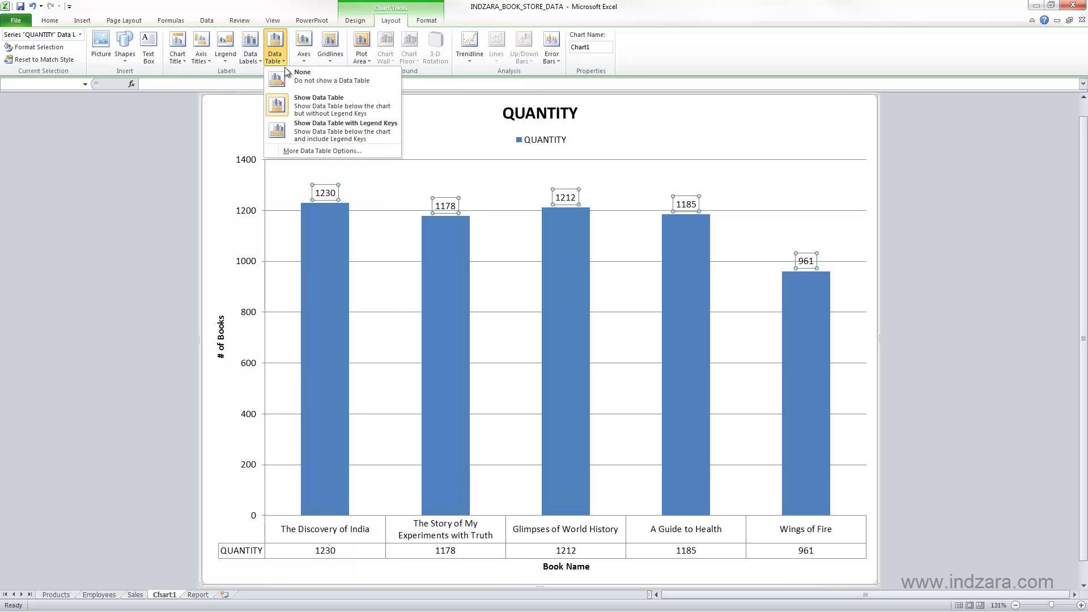
left_click(326, 78)
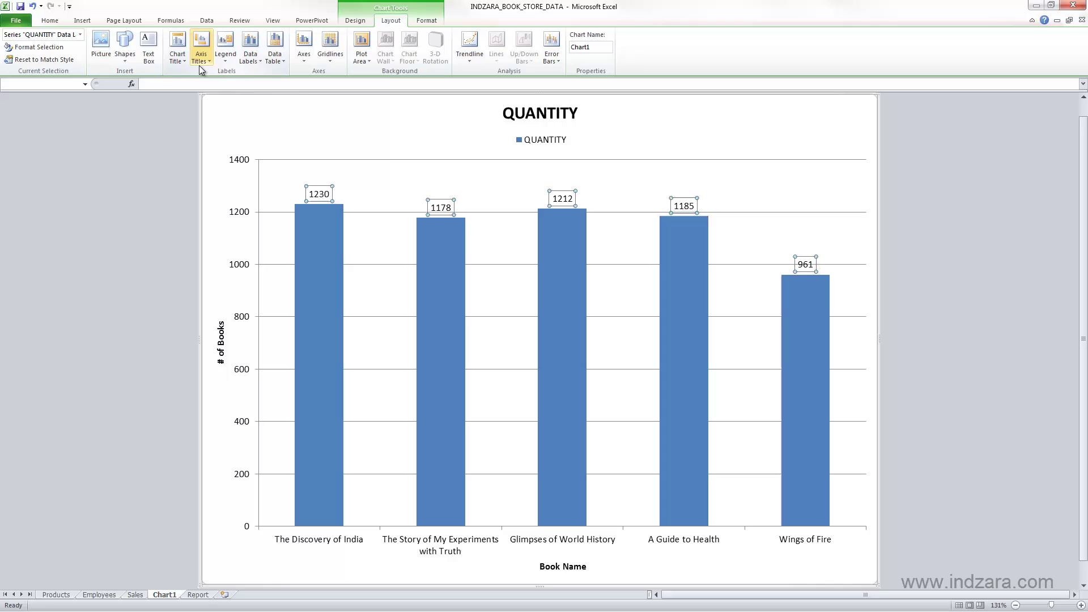
Step: Open Format Chart Title for the QUANTITY title after briefly checking the Data Table menu
left_click(545, 116)
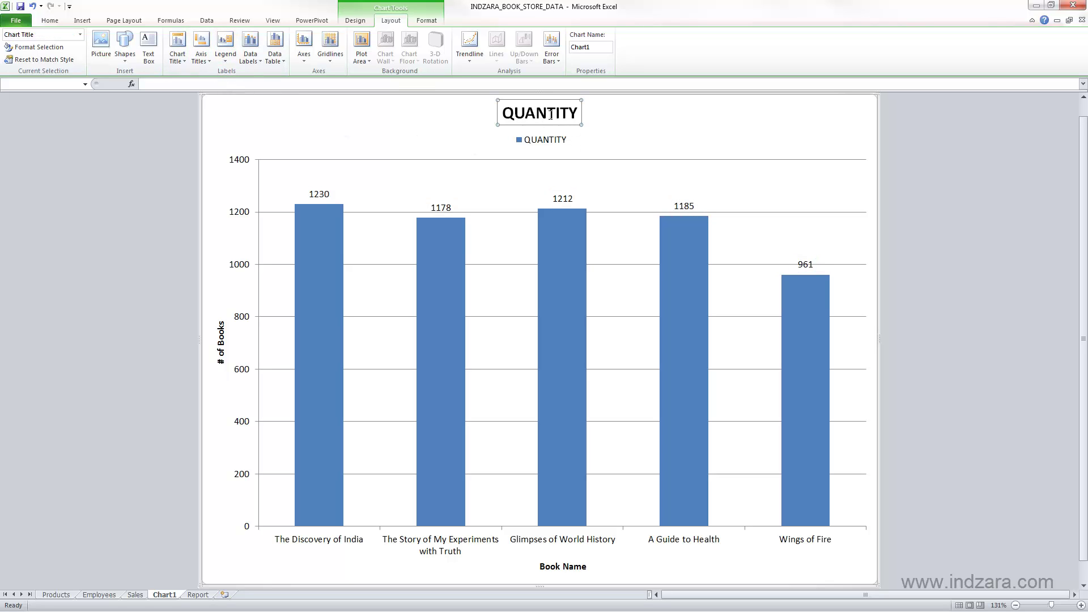
left_click(405, 132)
left_click(274, 55)
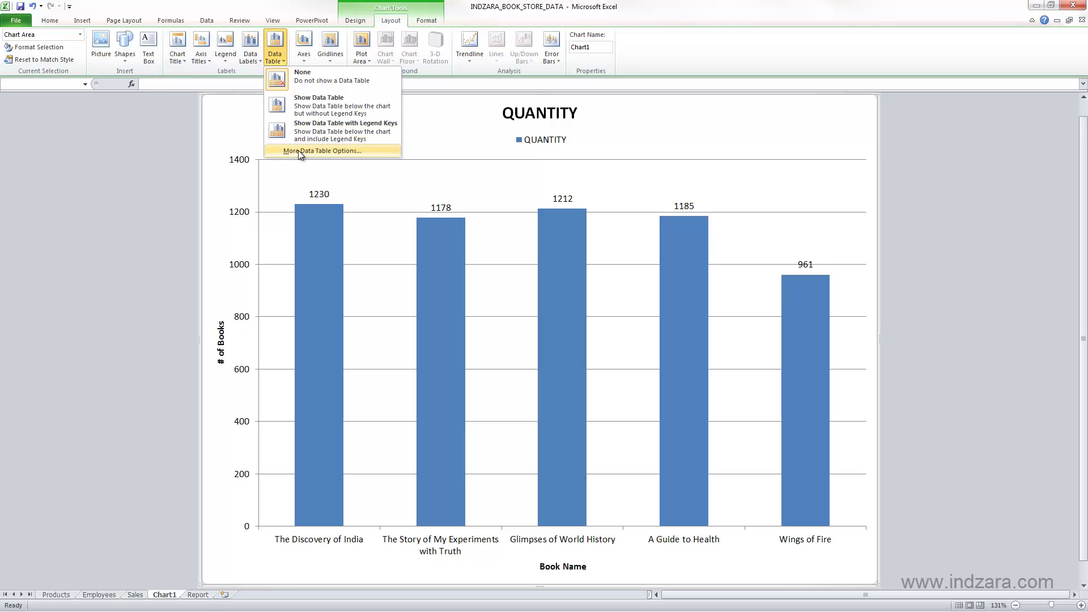
left_click(893, 143)
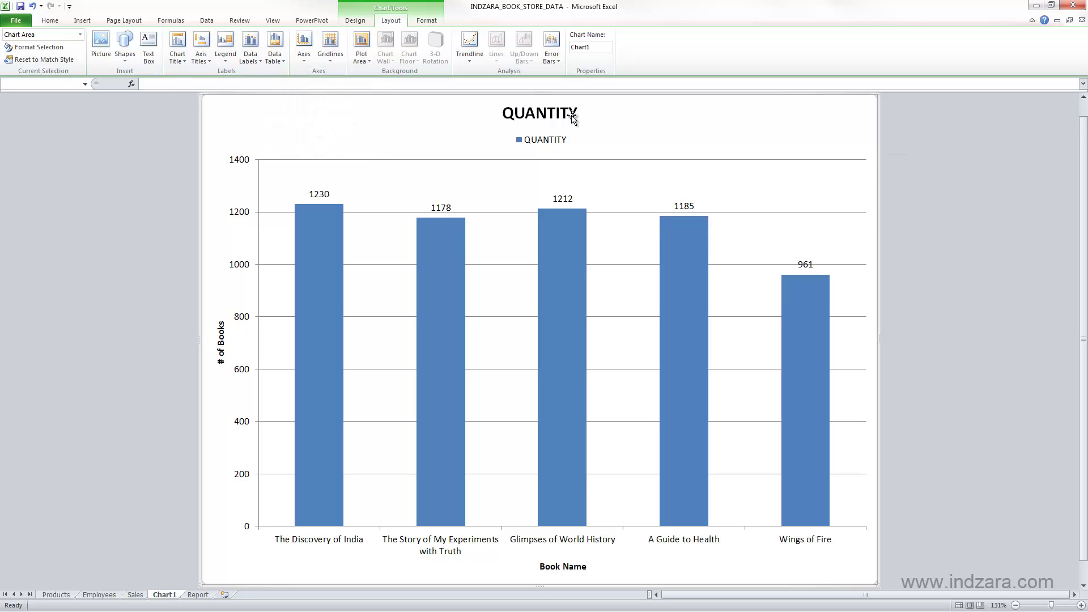
left_click(563, 112)
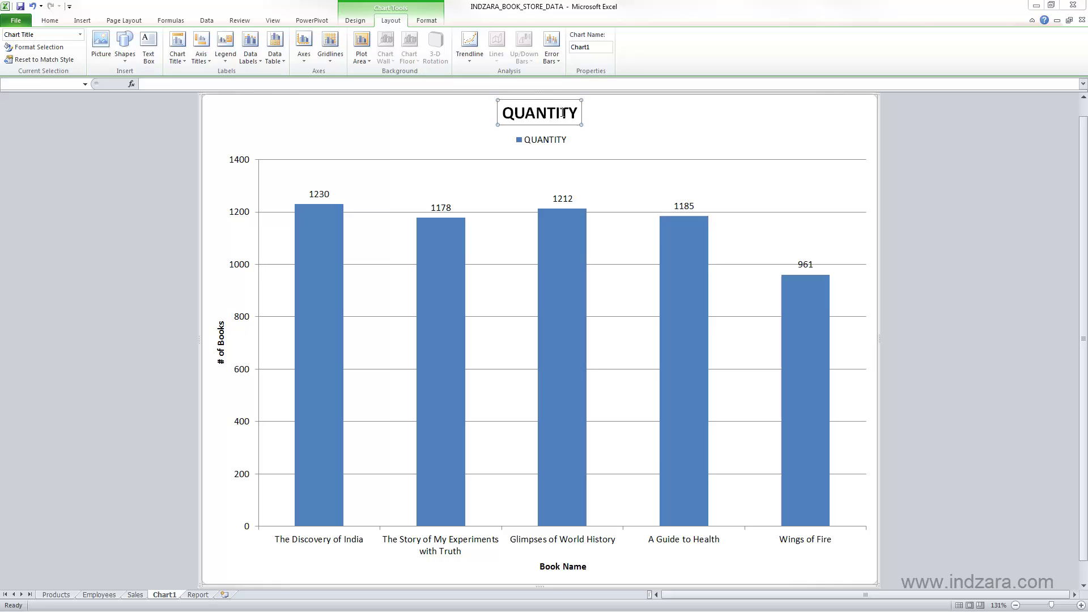
double_click(562, 113)
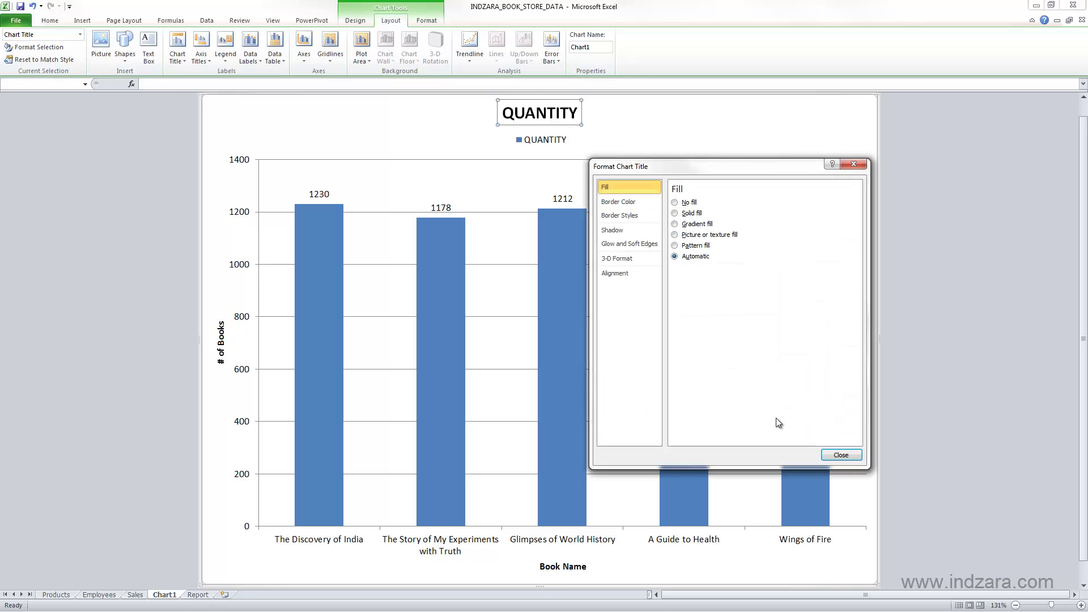